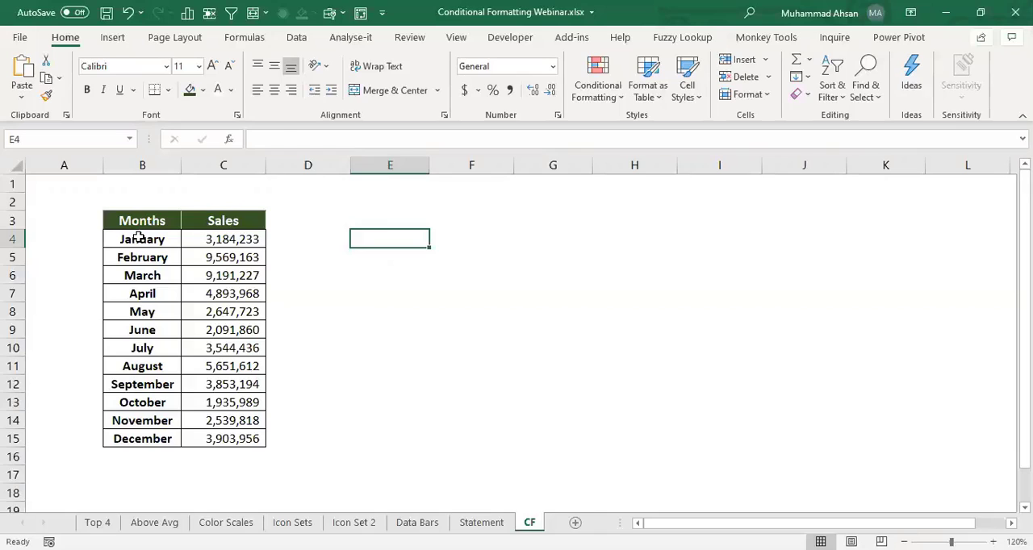
# - Examine the monthly sales figures in the Months and Sales table from January to December
pyautogui.click(142, 238)
pyautogui.click(144, 437)
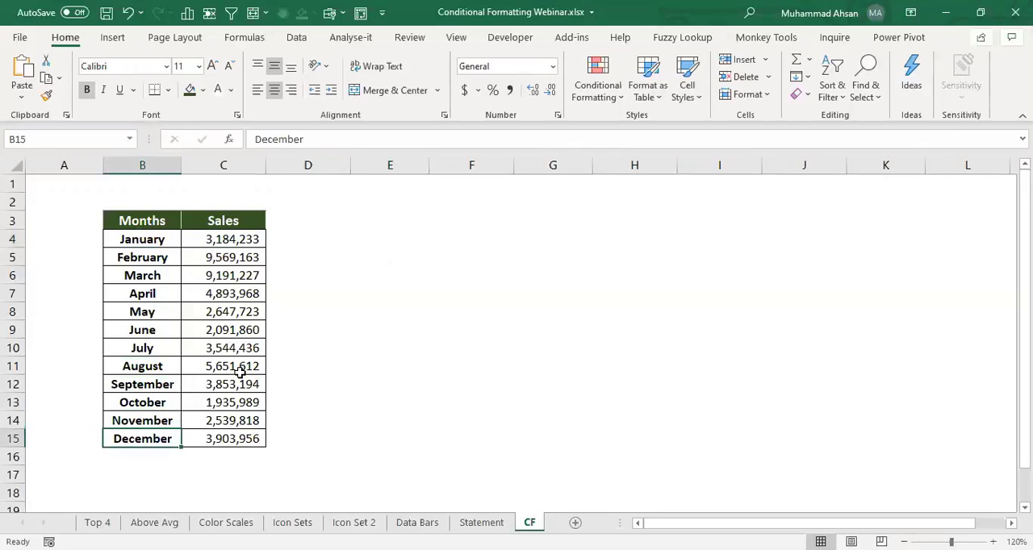
pyautogui.moveTo(220, 243); pyautogui.dragTo(239, 440)
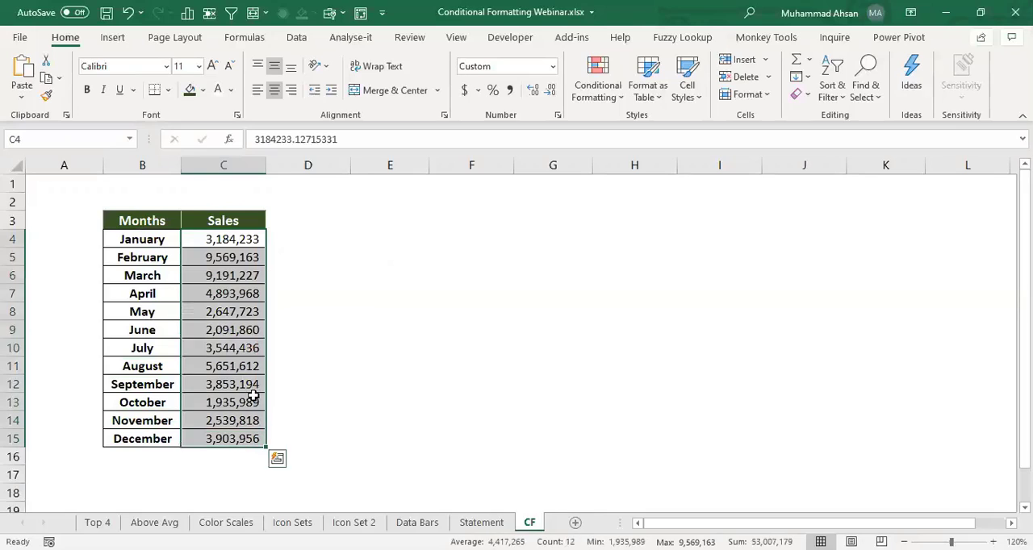
pyautogui.click(229, 261)
pyautogui.click(247, 240)
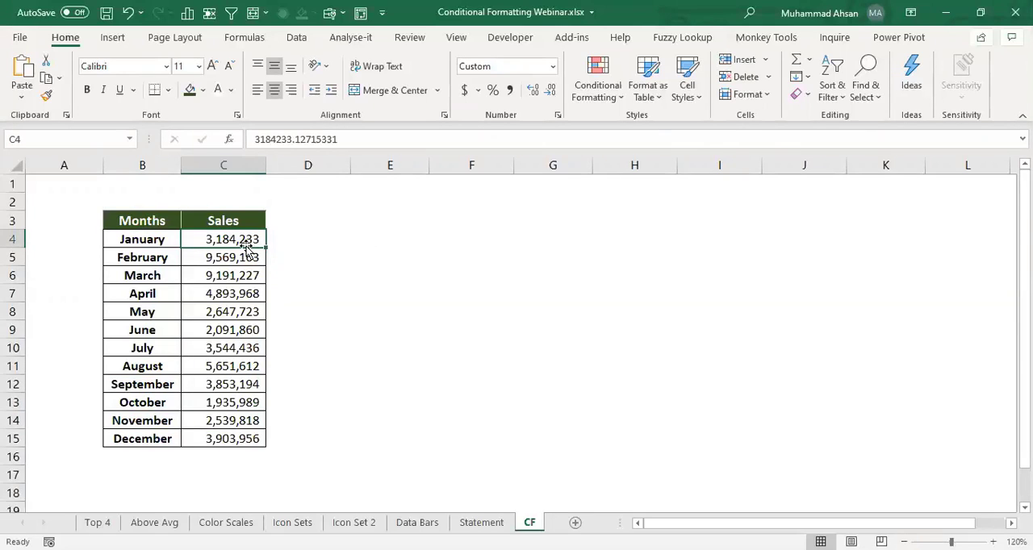
pyautogui.moveTo(240, 240); pyautogui.dragTo(242, 438)
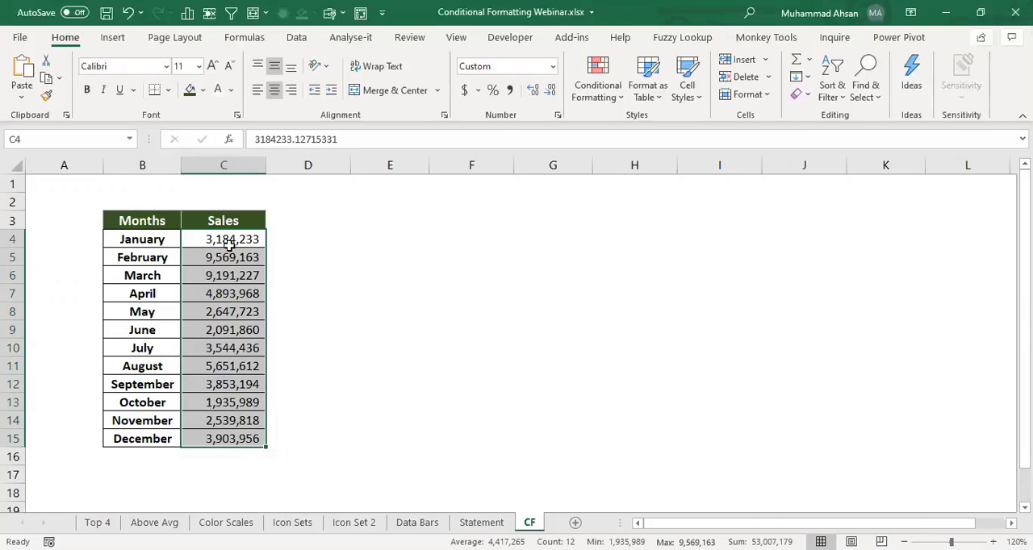
pyautogui.click(326, 241)
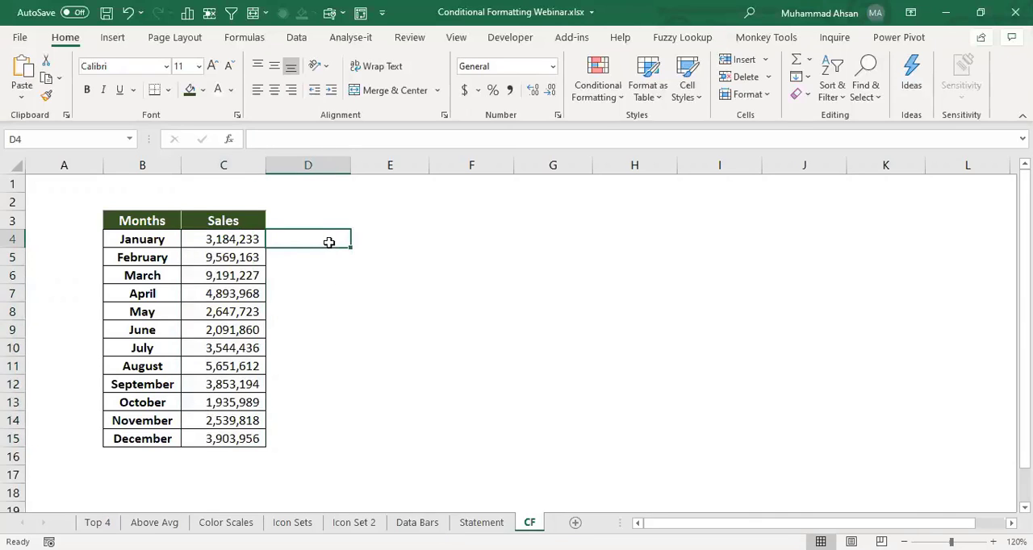
pyautogui.click(233, 207)
pyautogui.click(400, 225)
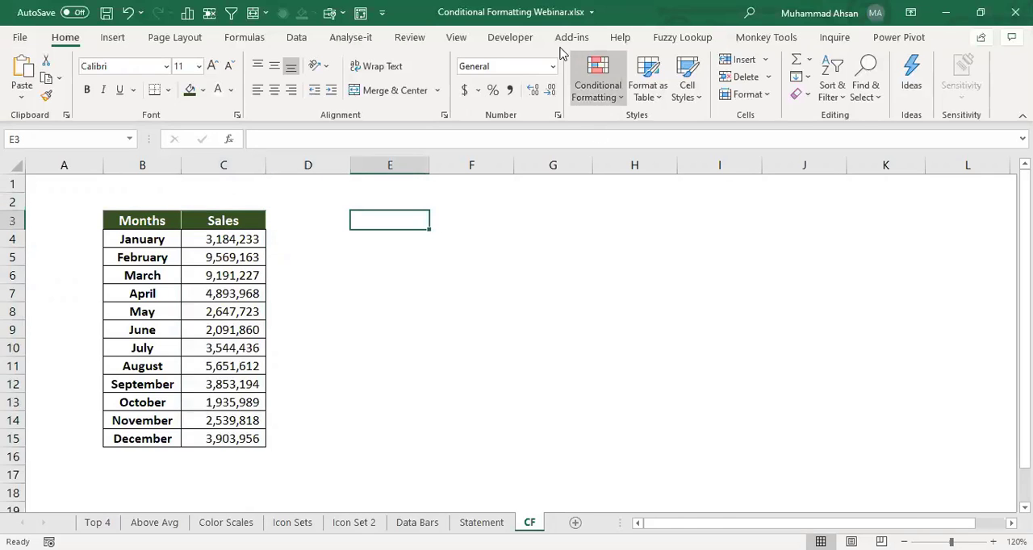
# - Insert an option button form control around cell E3 and place a duplicate of it beside it in column F
pyautogui.click(515, 40)
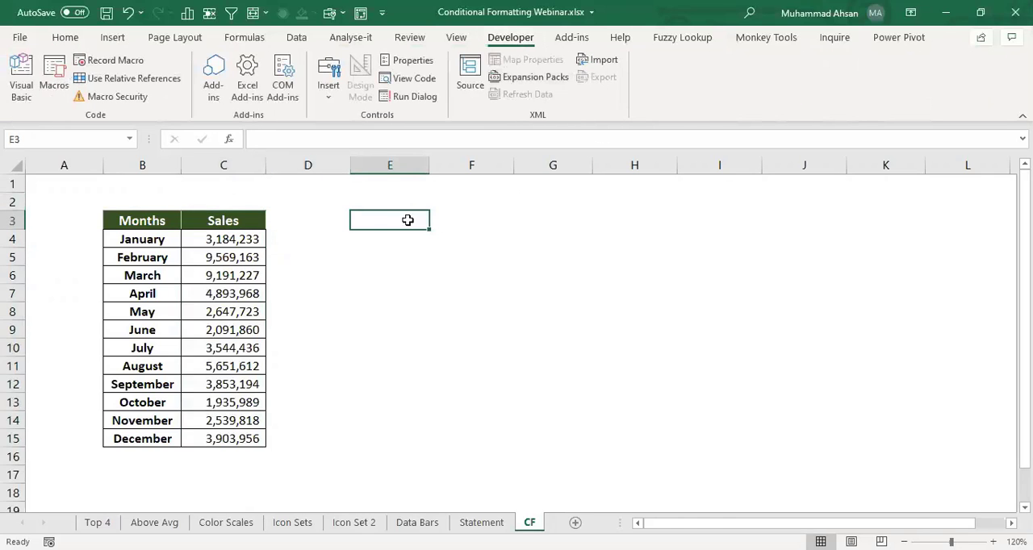
pyautogui.click(329, 105)
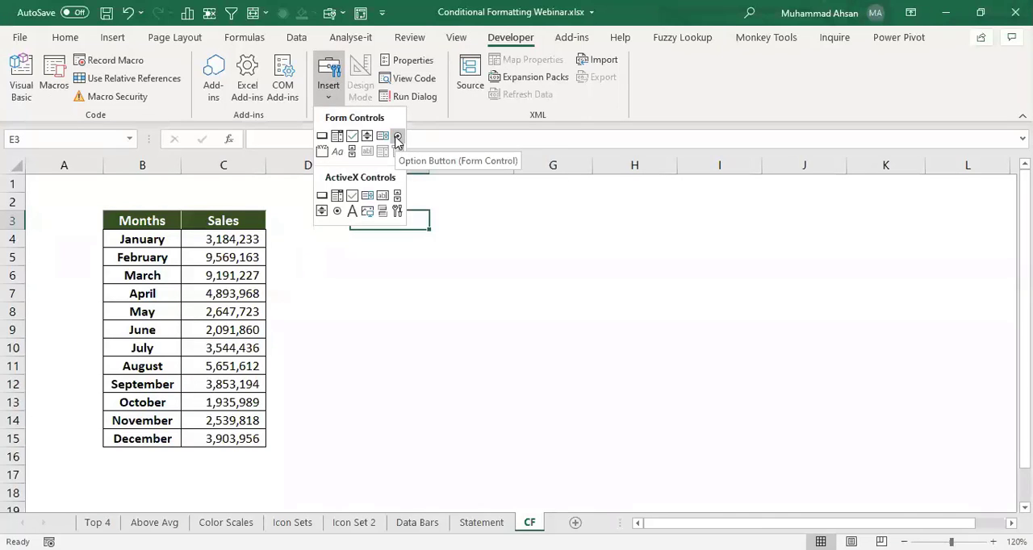
pyautogui.click(396, 138)
pyautogui.moveTo(103, 191)
pyautogui.mouseDown()
pyautogui.moveTo(145, 200)
pyautogui.moveTo(417, 193)
pyautogui.moveTo(393, 218)
pyautogui.moveTo(424, 236)
pyautogui.mouseUp()
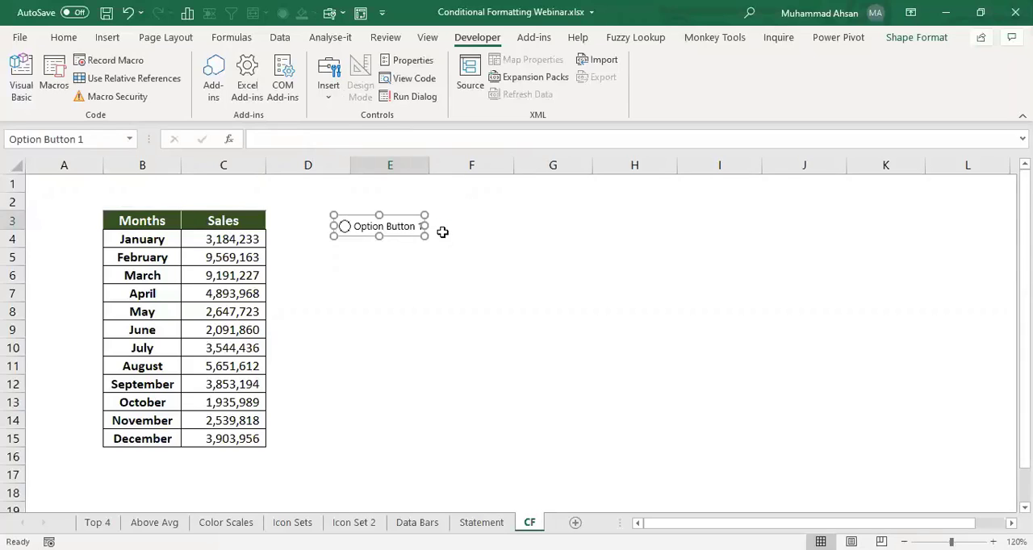
pyautogui.hotkey('ctrl', 'd')
pyautogui.moveTo(412, 252); pyautogui.dragTo(500, 232)
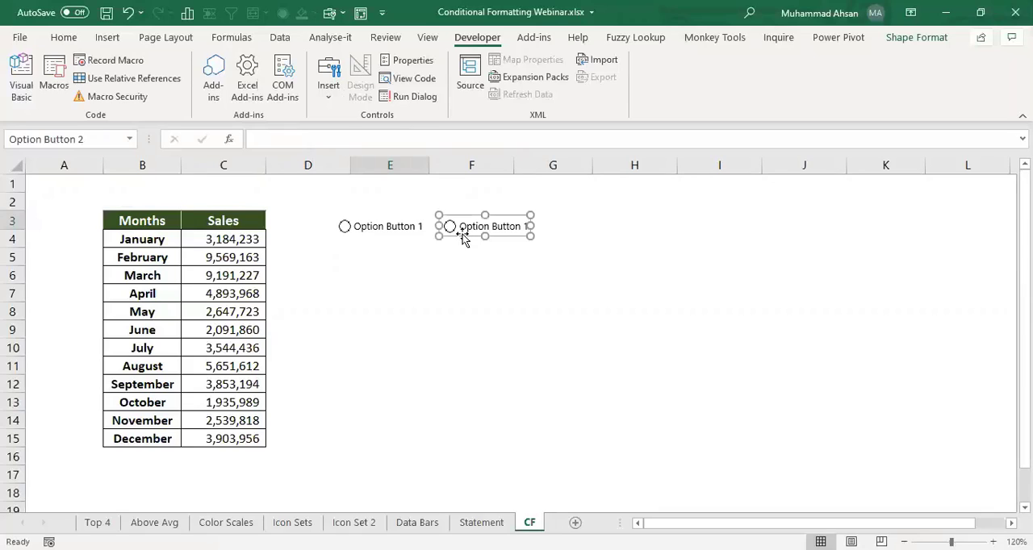
# - Change the label of the duplicated option button in column F to "Rs. In Millions"
pyautogui.click(387, 231)
pyautogui.rightClick(463, 224)
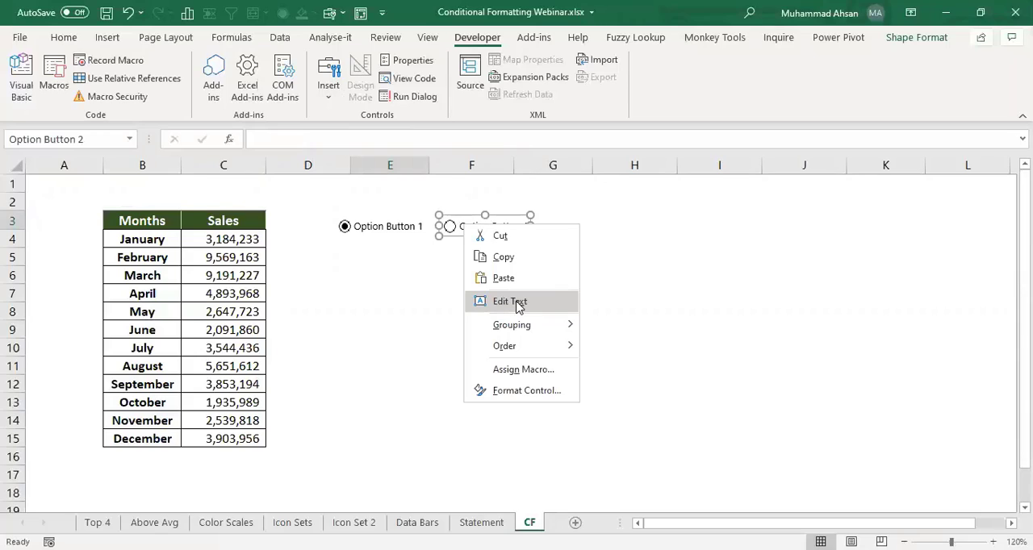
pyautogui.click(516, 303)
pyautogui.hotkey('ctrl', 'shift', 'Right')
pyautogui.hotkey('ctrl', 'shift', 'Right')
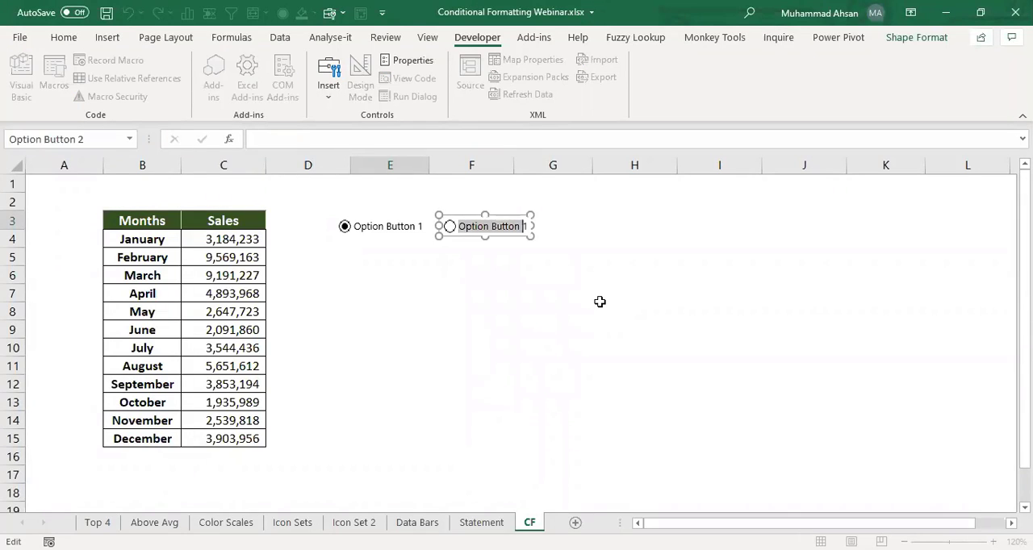
pyautogui.write('Rs. In Millions')
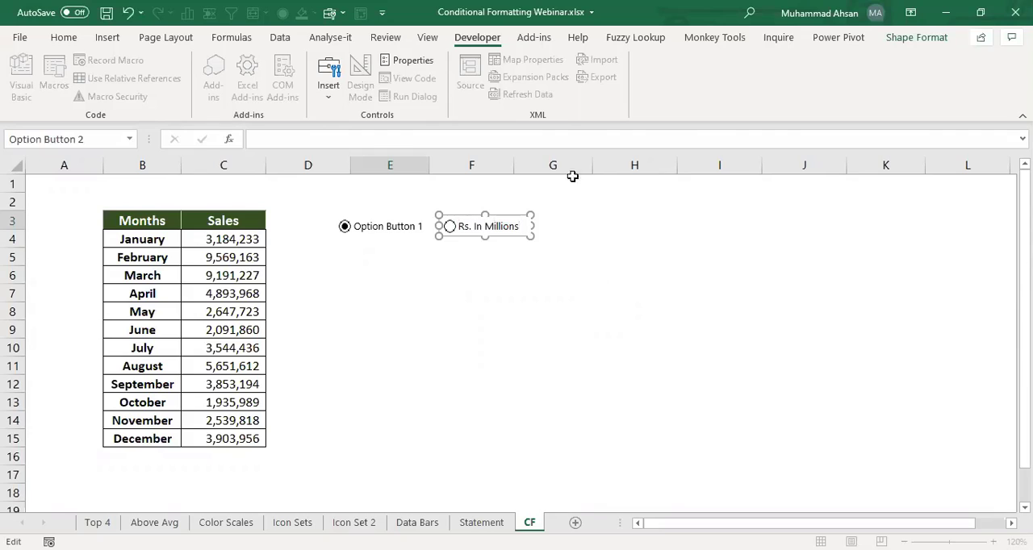
pyautogui.hotkey('ctrl', 'z')
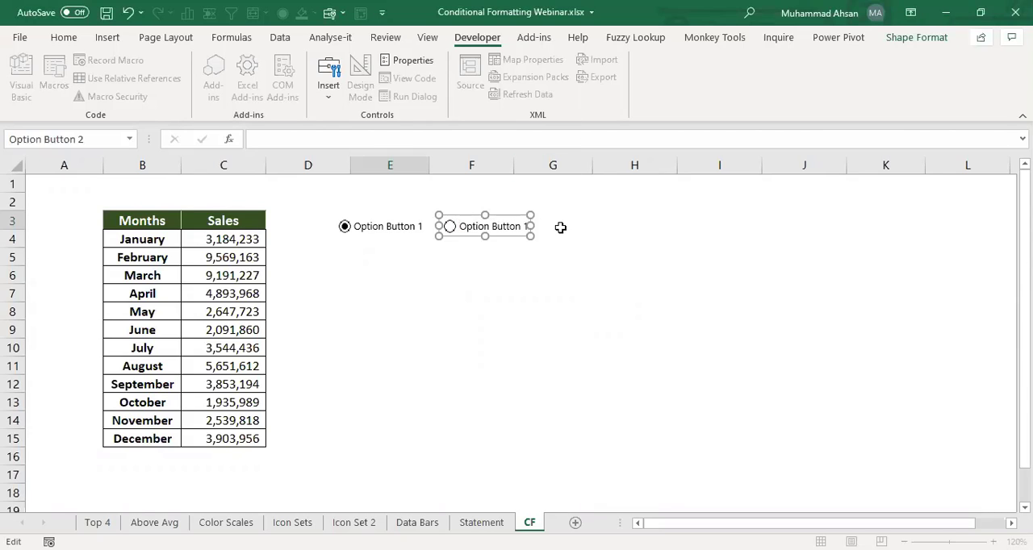
pyautogui.hotkey('ctrl', 'y')
pyautogui.press('Right')
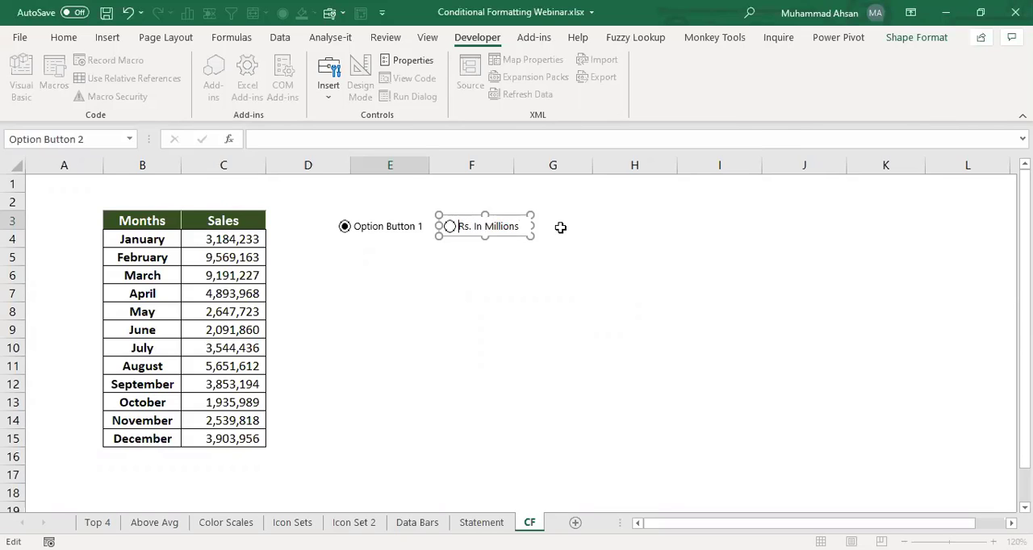
pyautogui.click(531, 269)
# - Change the label of the first option button to "Rs. In Thous"
pyautogui.keyDown('ctrl'); pyautogui.click(395, 223); pyautogui.keyUp('ctrl')
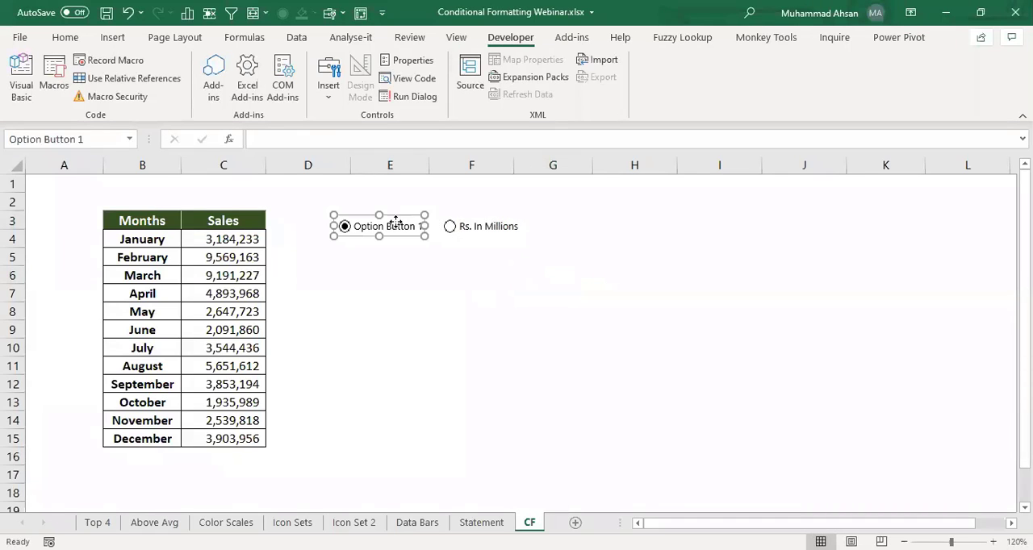
pyautogui.click(395, 222)
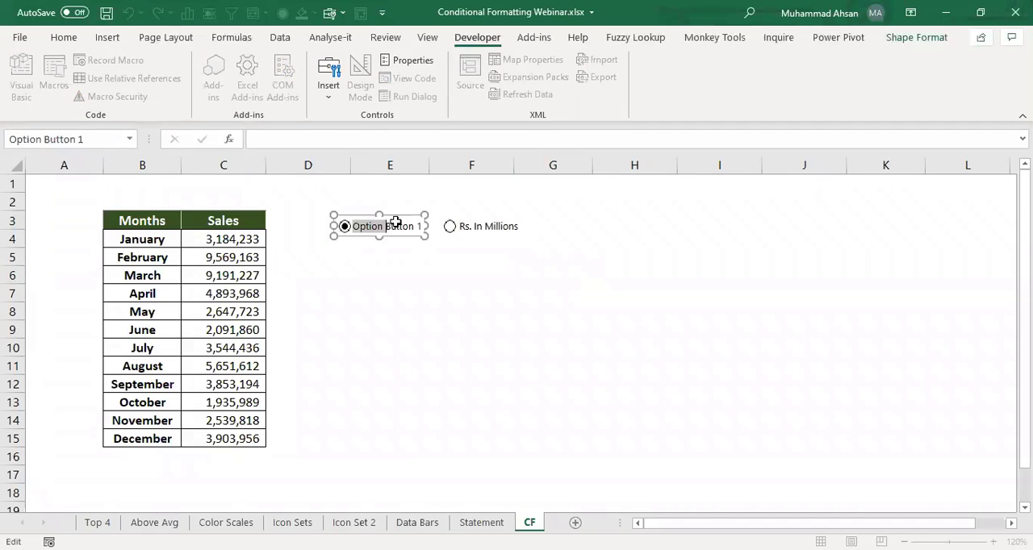
pyautogui.write('Rs. In Thous')
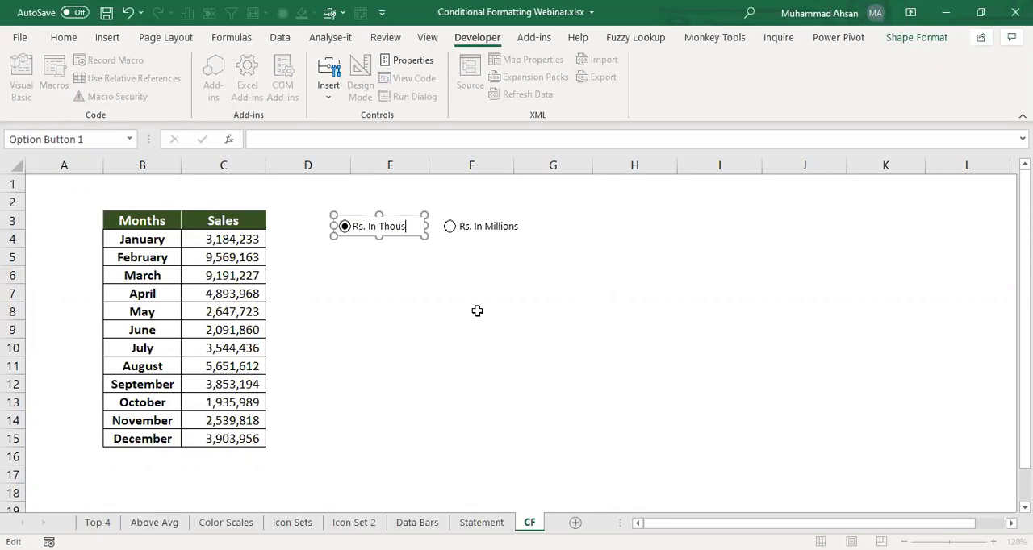
pyautogui.click(477, 311)
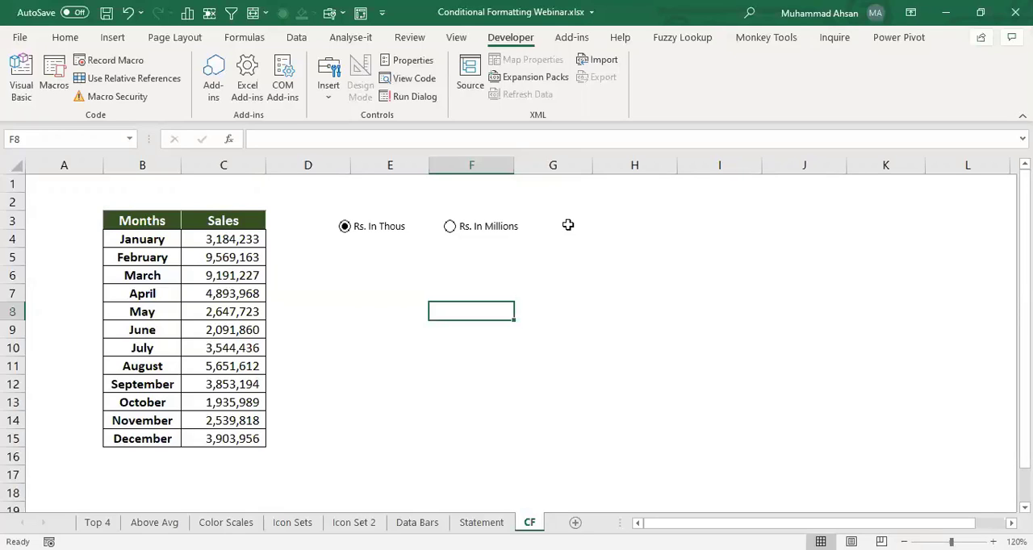
# - Link the Rs. In Thous option button to cell $F$5 in its control format settings
pyautogui.keyDown('ctrl'); pyautogui.click(376, 227); pyautogui.keyUp('ctrl')
pyautogui.rightClick(375, 226)
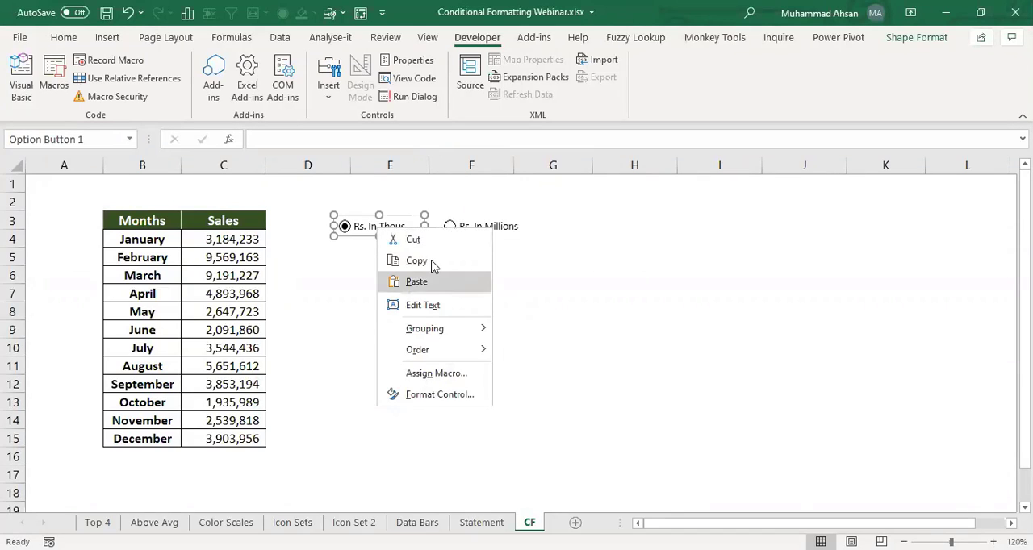
pyautogui.click(440, 395)
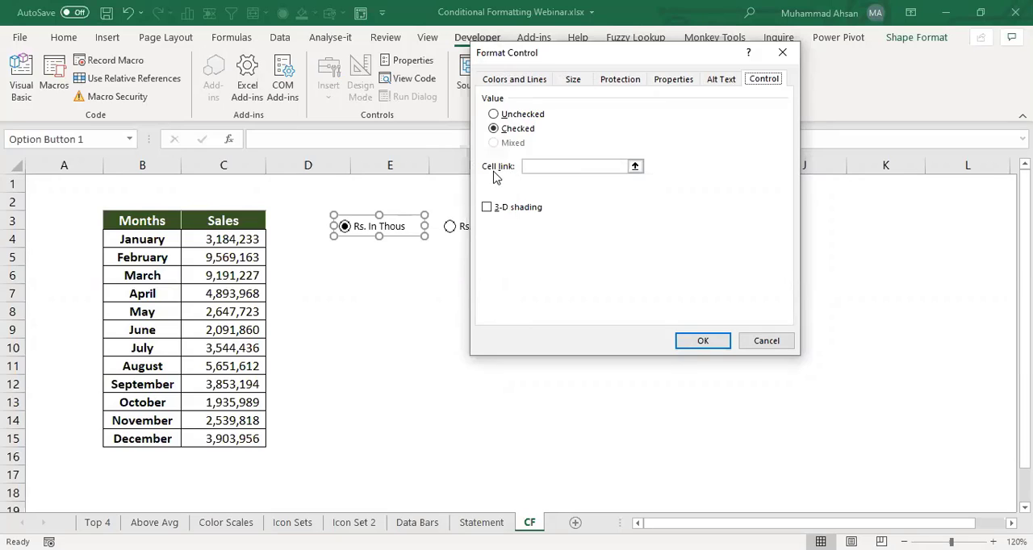
pyautogui.click(624, 171)
pyautogui.click(487, 259)
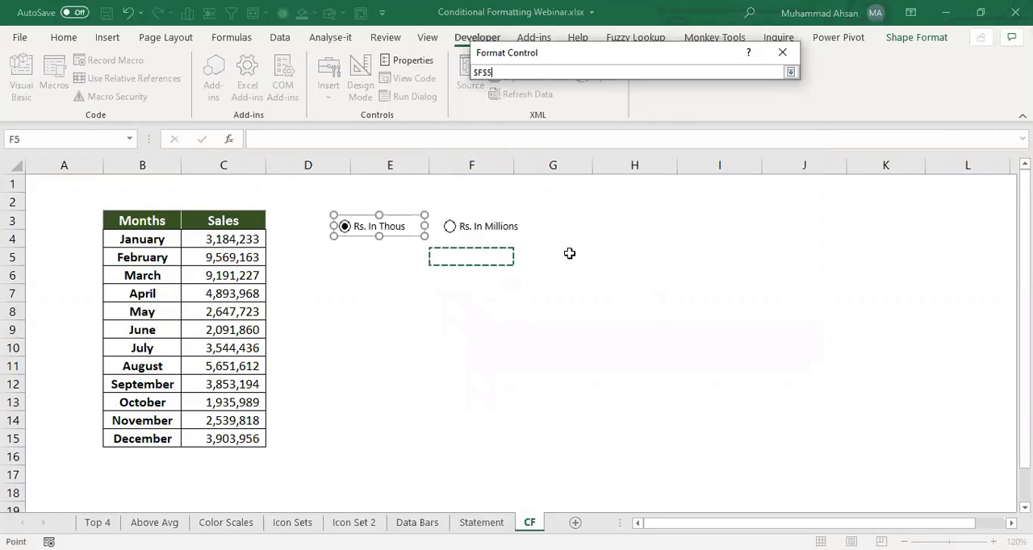
pyautogui.click(790, 72)
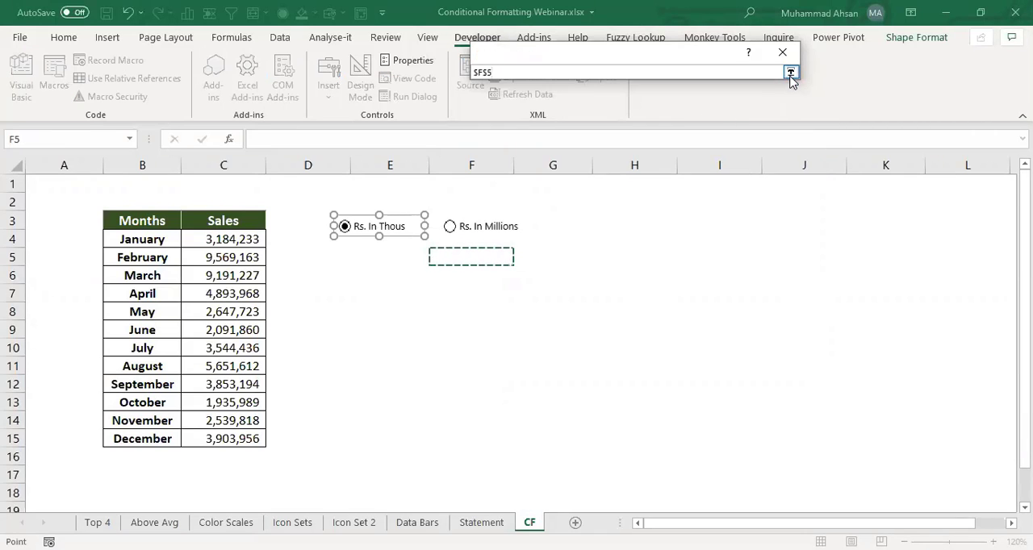
pyautogui.click(687, 341)
pyautogui.click(442, 278)
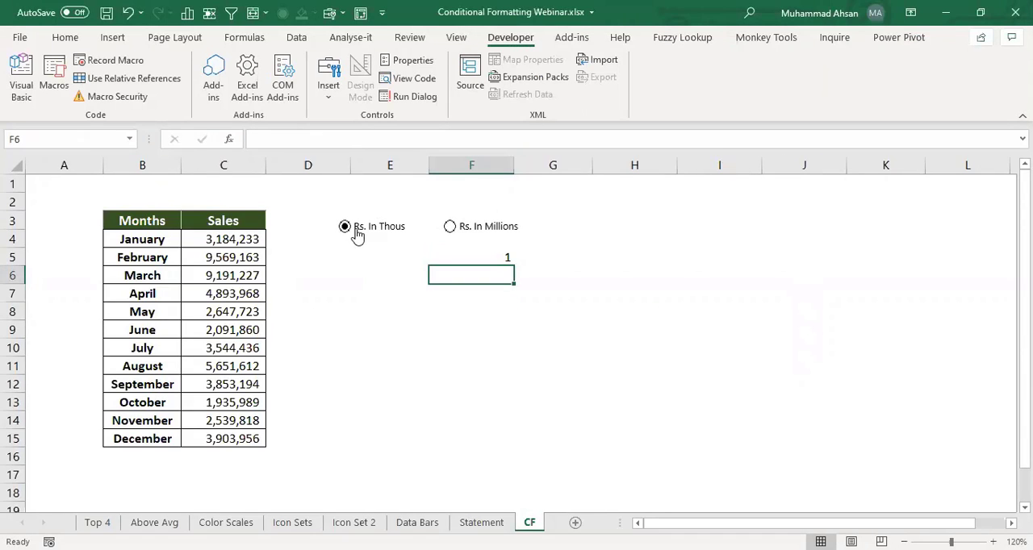
# - Choose the Rs. In Millions option and fill the linked cell F5 with yellow
pyautogui.click(502, 254)
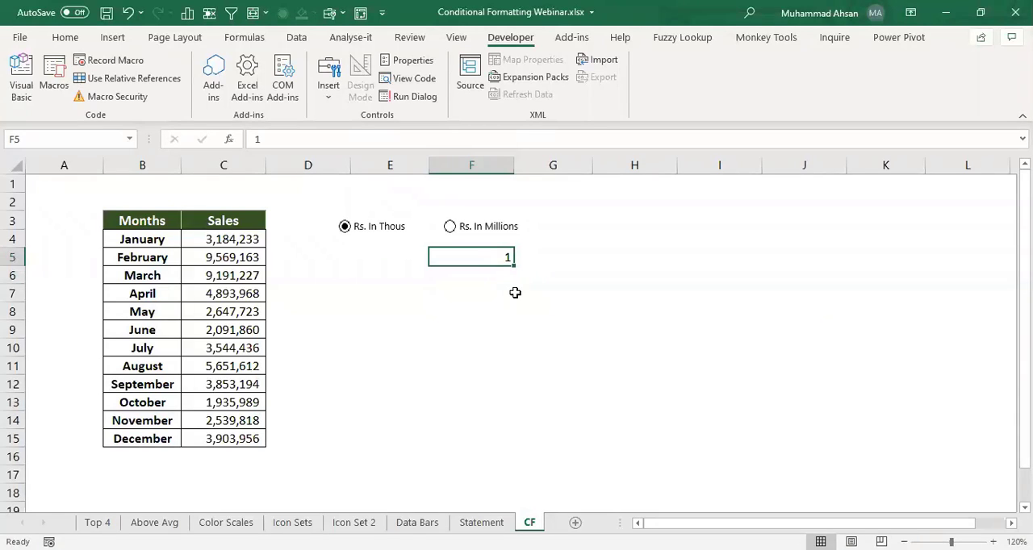
pyautogui.click(464, 229)
pyautogui.click(65, 37)
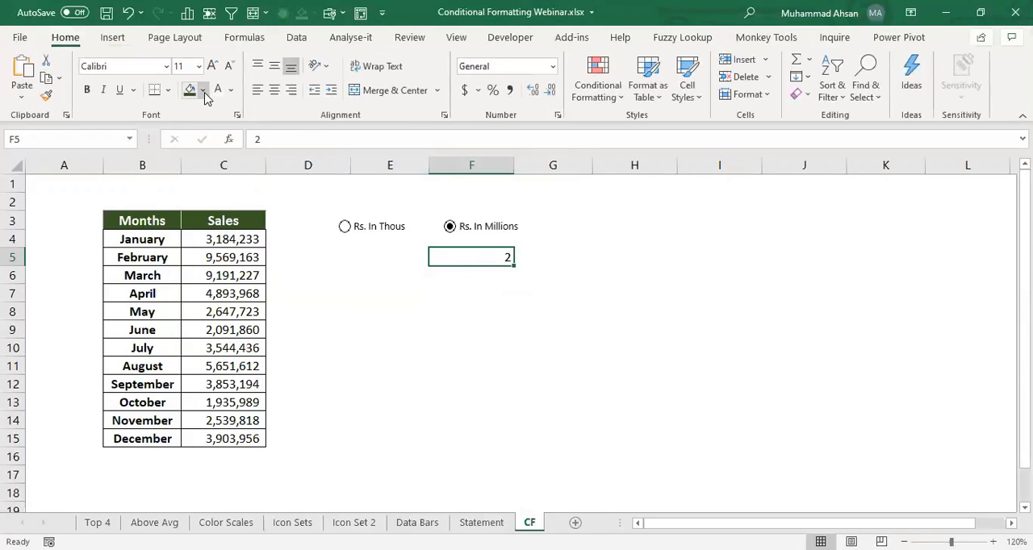
pyautogui.click(203, 90)
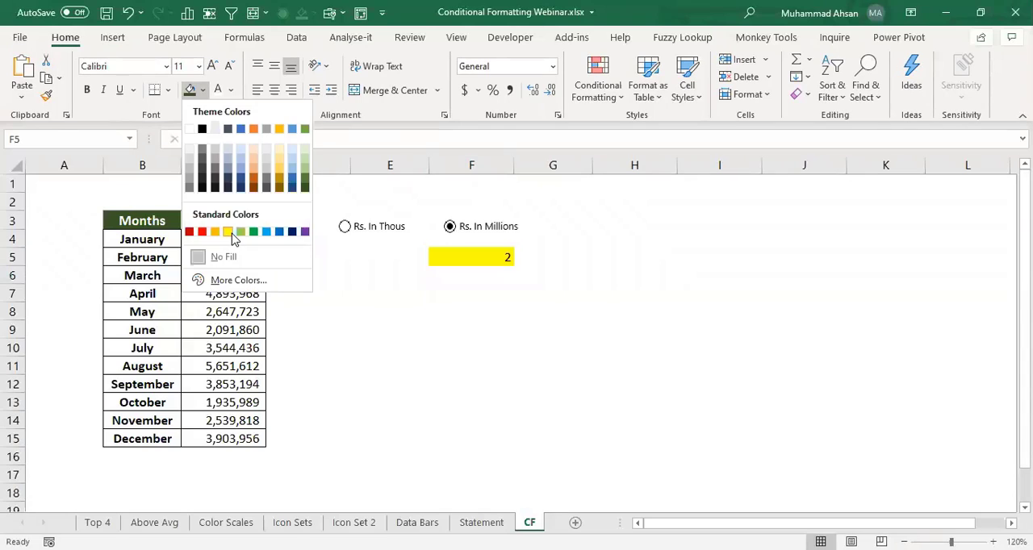
pyautogui.click(231, 237)
# - Test the option buttons by switching to Rs. In Thous and back to Rs. In Millions
pyautogui.moveTo(221, 239); pyautogui.dragTo(214, 440)
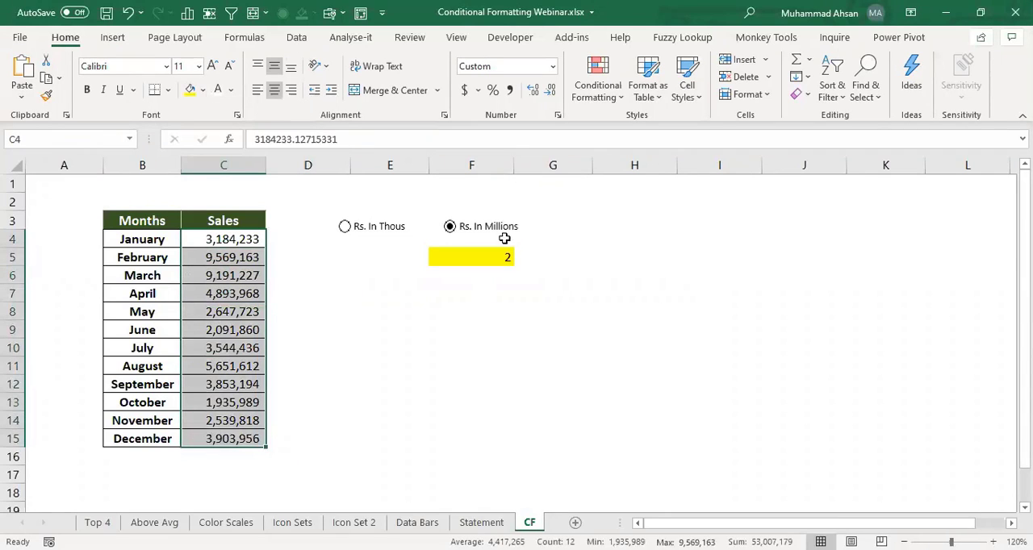
pyautogui.click(369, 234)
pyautogui.click(451, 227)
pyautogui.click(442, 297)
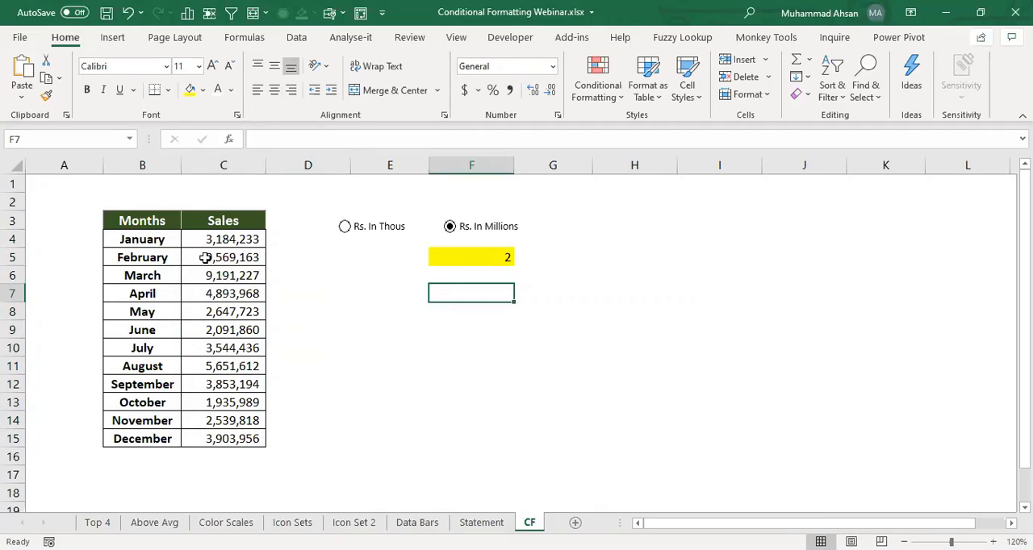
# - Start a formula-based conditional formatting rule for the sales figures C4:C15 with the condition =$F$5=1
pyautogui.moveTo(216, 238); pyautogui.dragTo(215, 433)
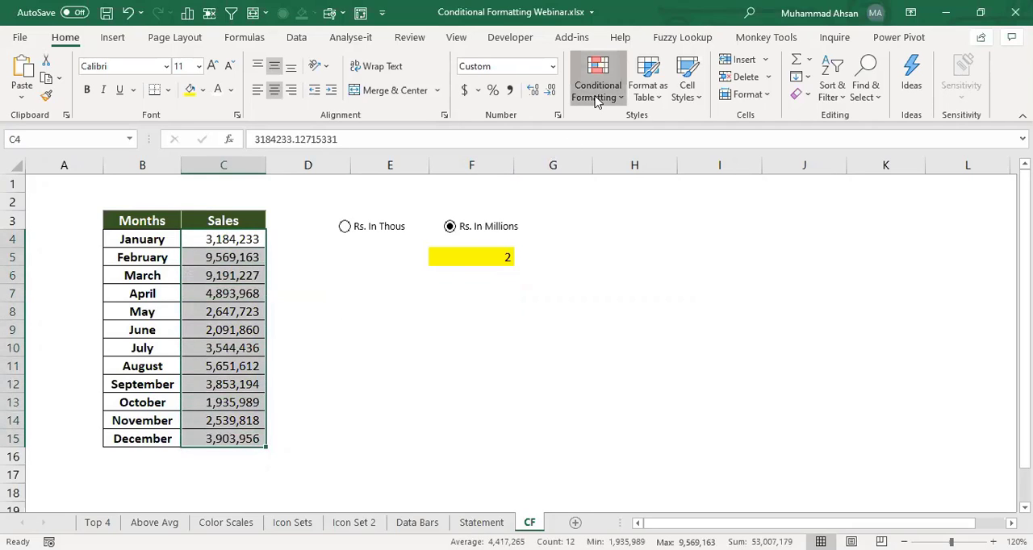
pyautogui.click(595, 95)
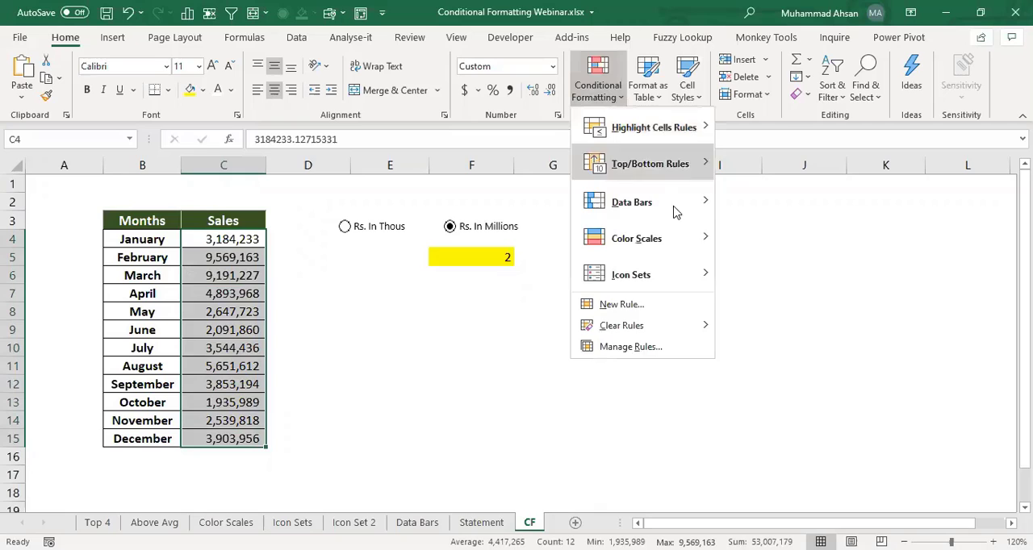
pyautogui.click(623, 312)
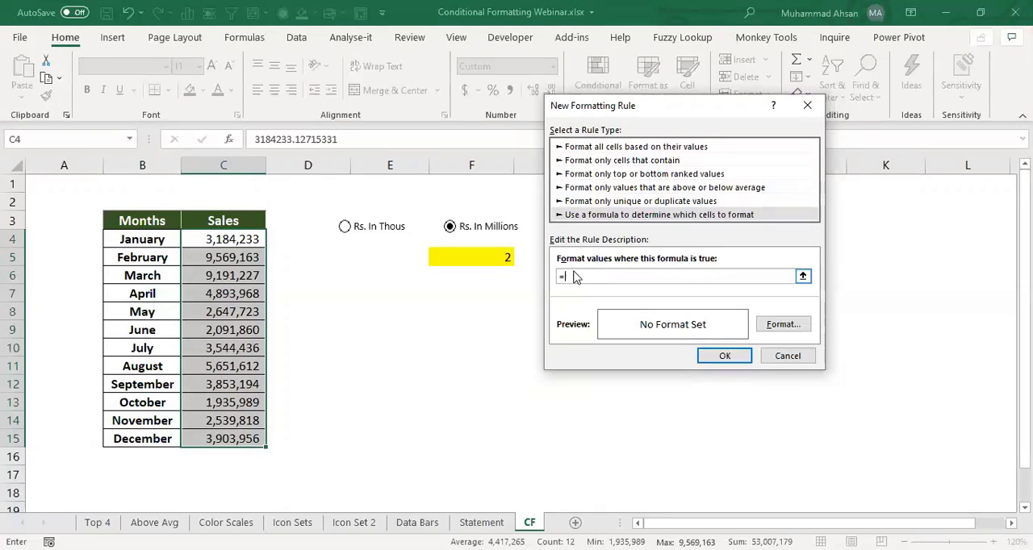
pyautogui.click(459, 255)
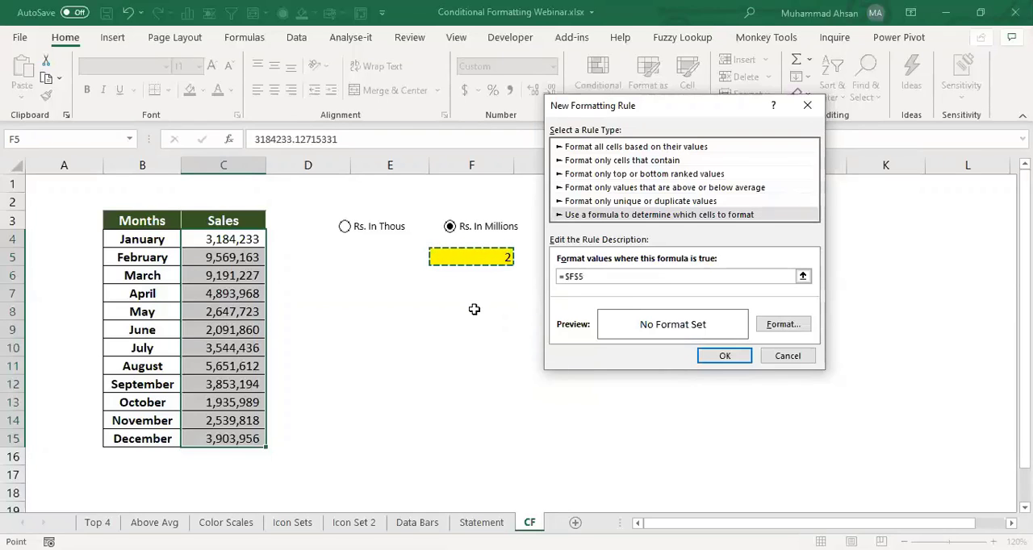
pyautogui.write('=1')
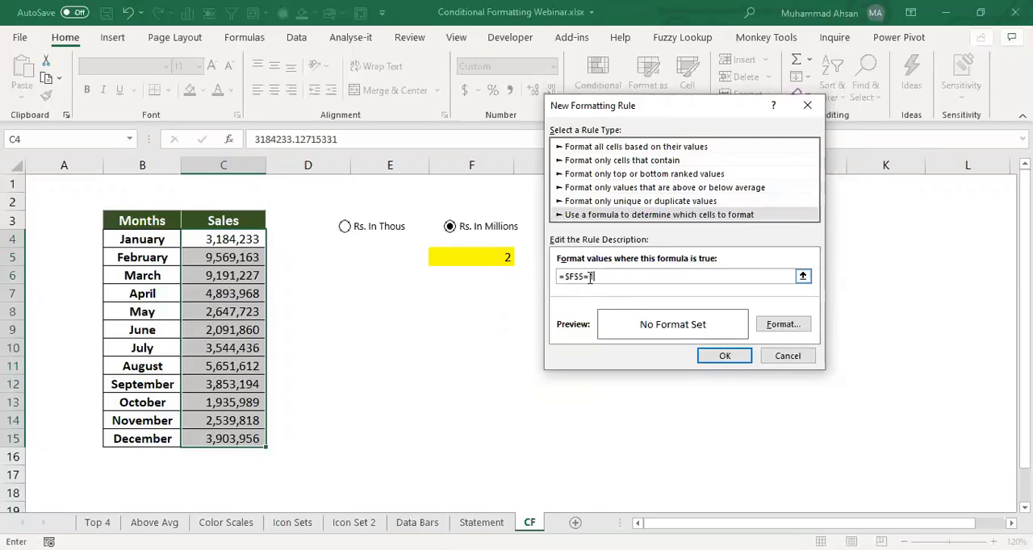
# - Give the rule the custom number format #,##, and apply it, then choose the Rs. In Thous option
pyautogui.click(775, 326)
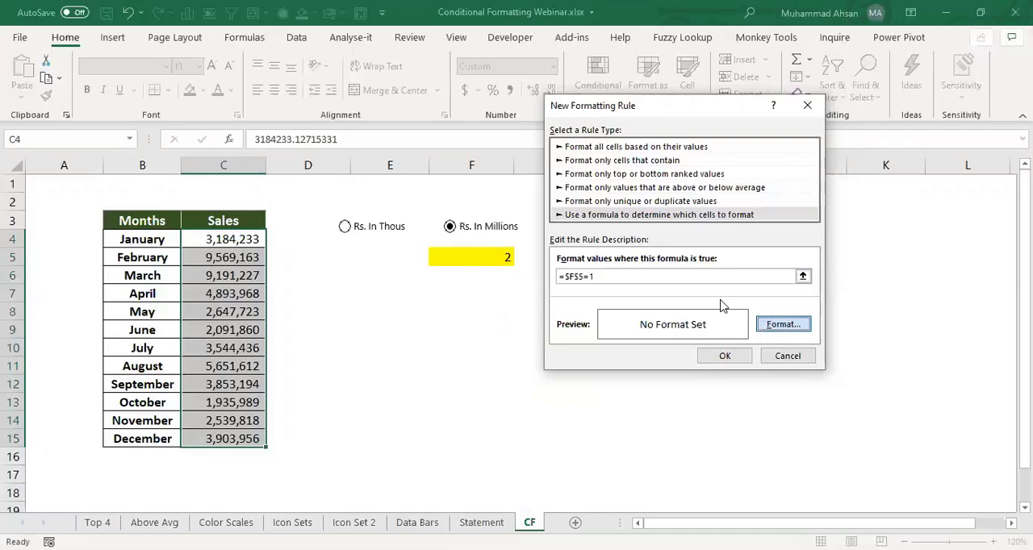
pyautogui.click(462, 40)
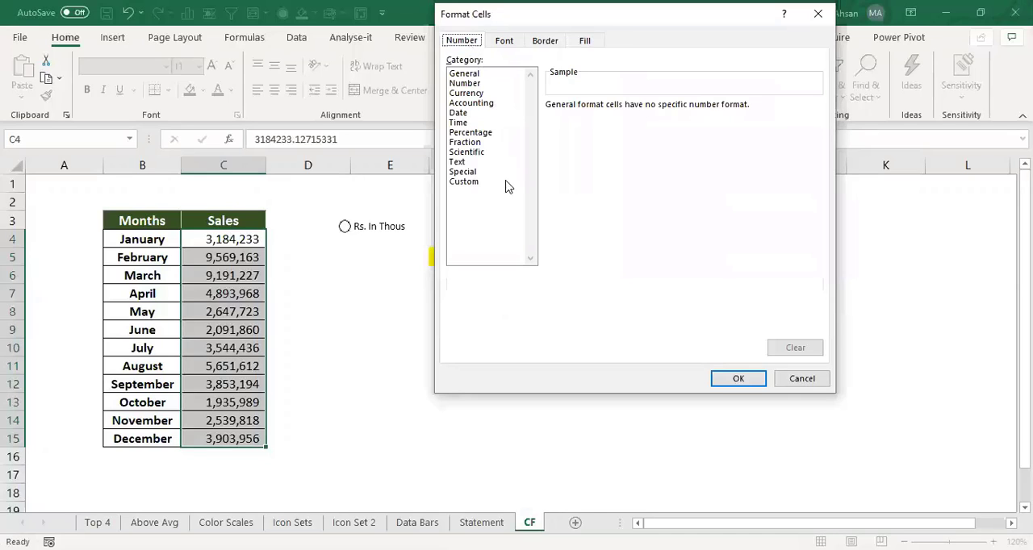
pyautogui.click(464, 182)
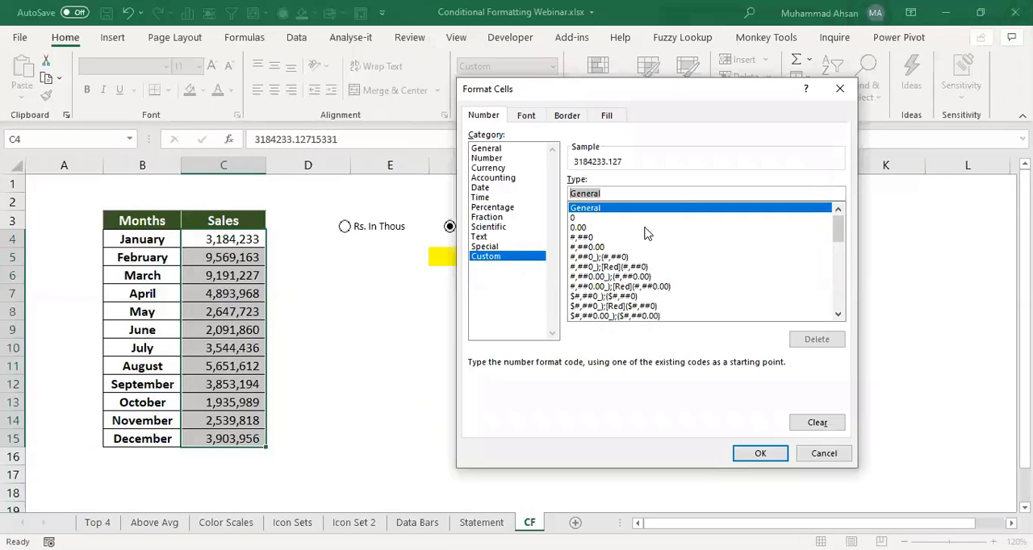
pyautogui.write('#')
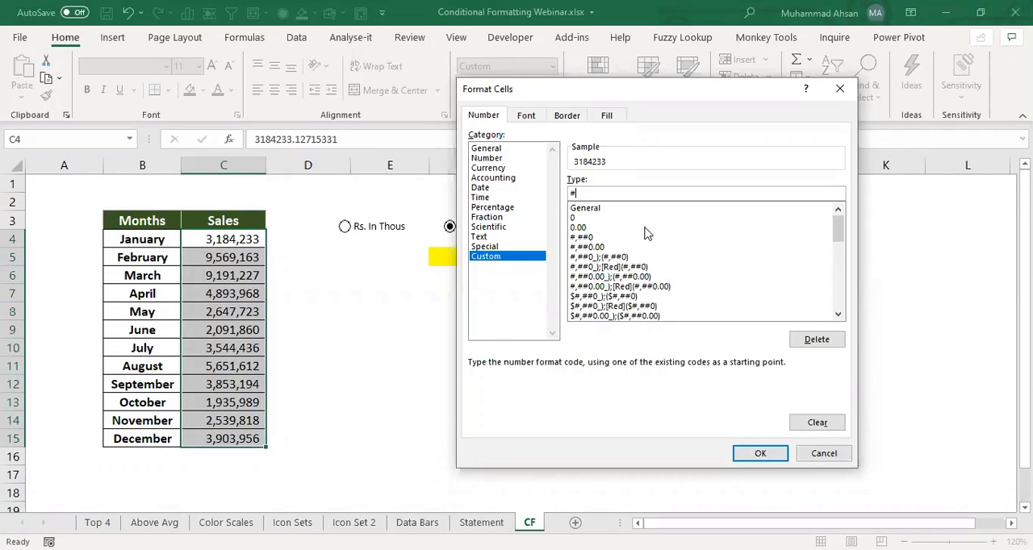
pyautogui.write(',##')
pyautogui.write(',')
pyautogui.click(760, 453)
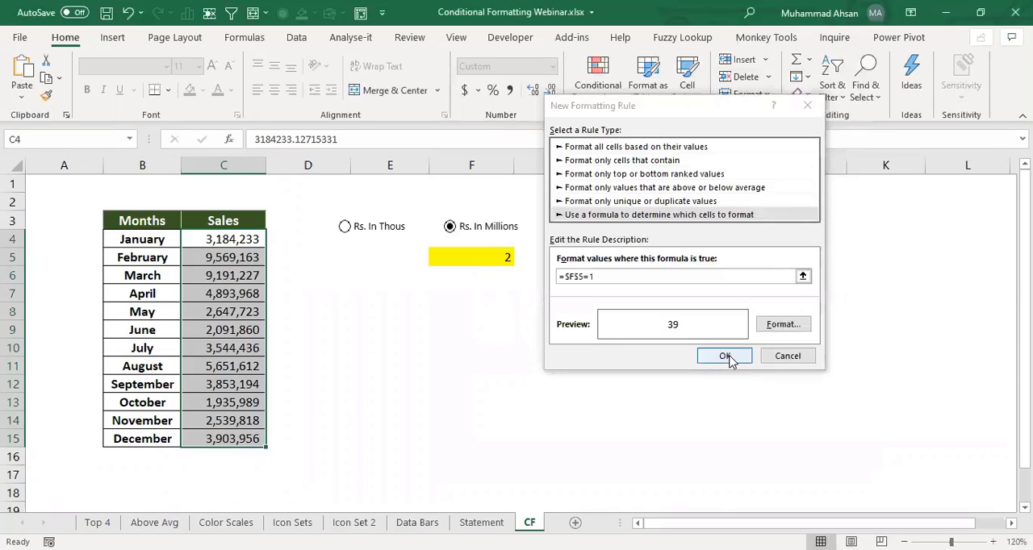
pyautogui.click(725, 356)
pyautogui.click(347, 228)
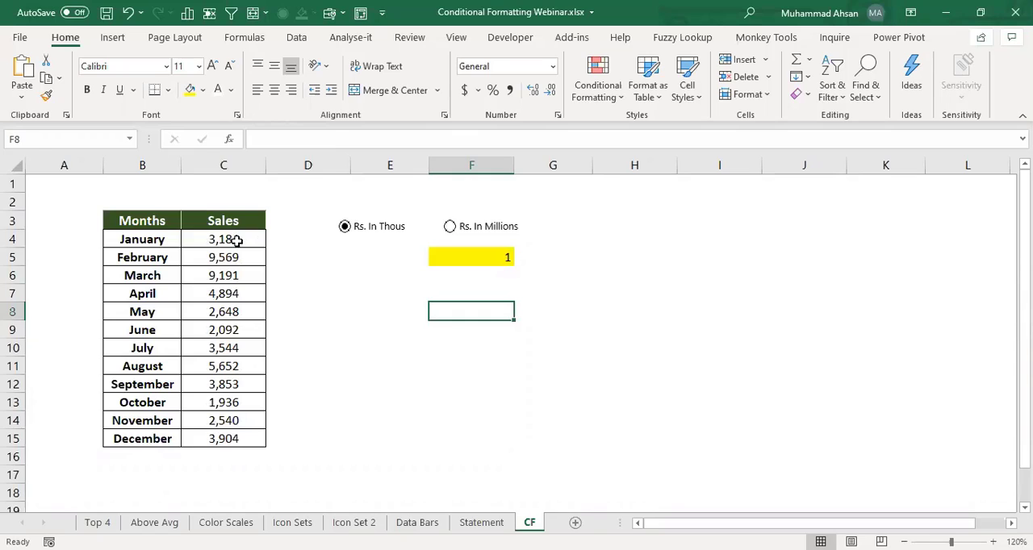
# - Start a second formula-based conditional formatting rule for C4:C15 with the condition =$F$5=2
pyautogui.moveTo(233, 240); pyautogui.dragTo(234, 436)
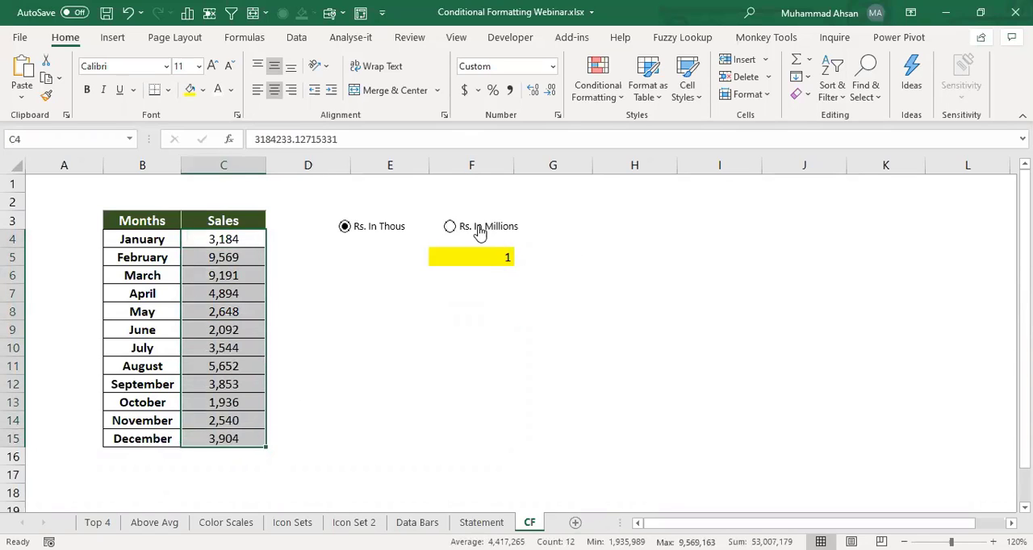
pyautogui.click(596, 101)
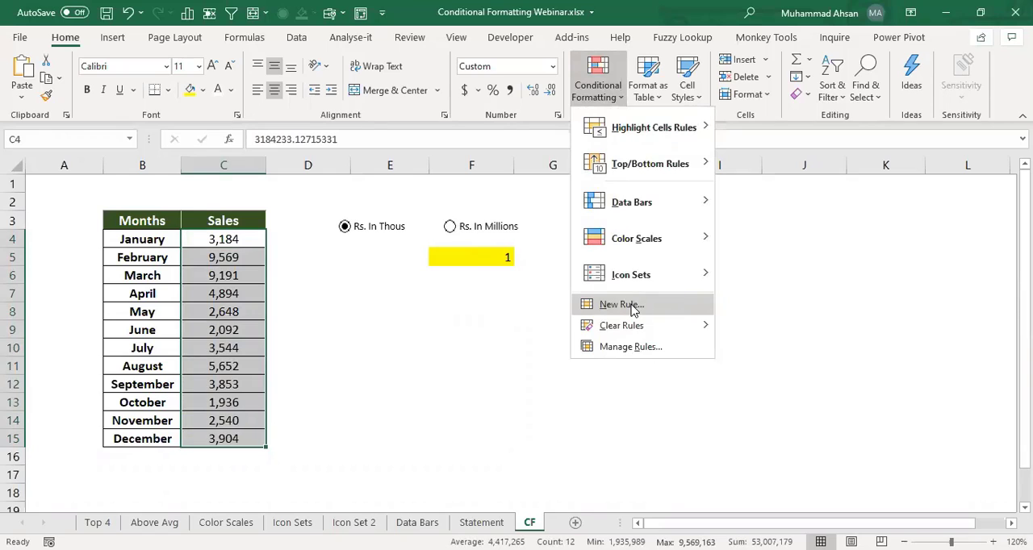
pyautogui.click(621, 305)
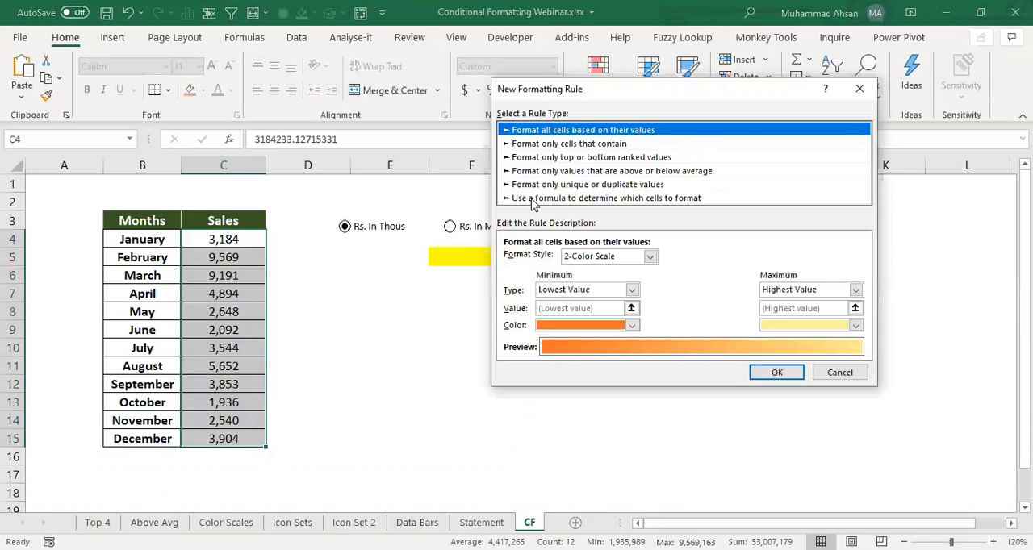
pyautogui.click(531, 198)
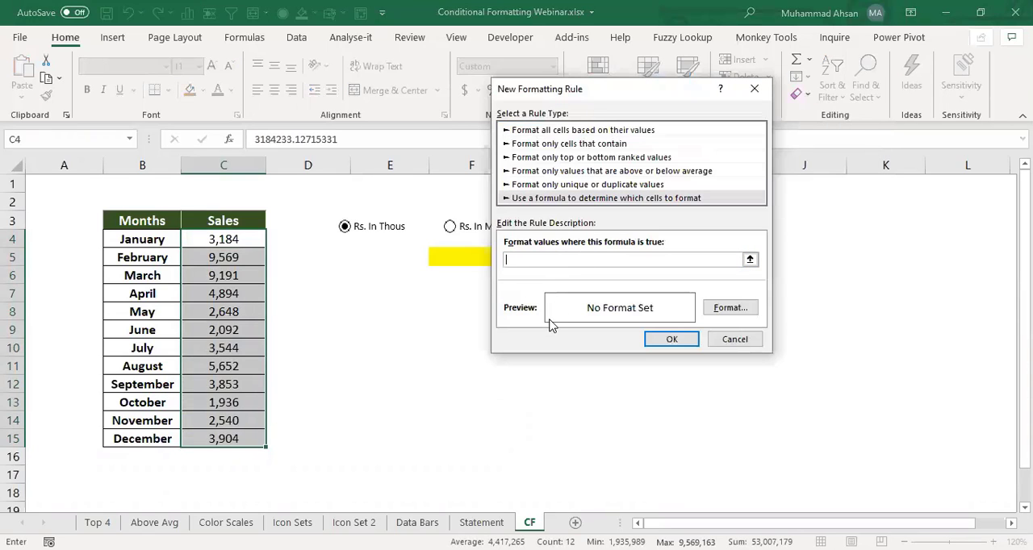
pyautogui.write('=')
pyautogui.click(454, 257)
pyautogui.write('=2')
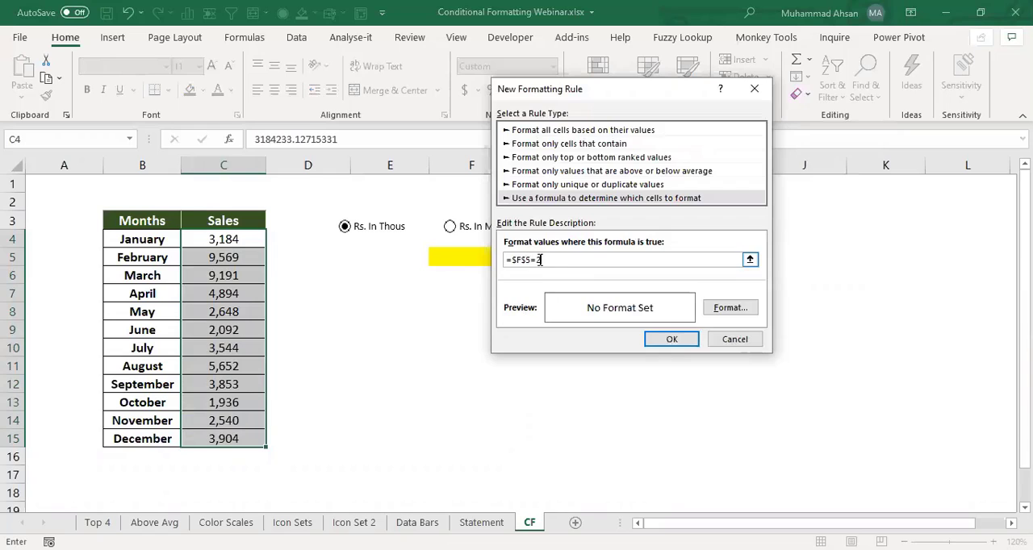
pyautogui.moveTo(524, 95); pyautogui.dragTo(627, 95)
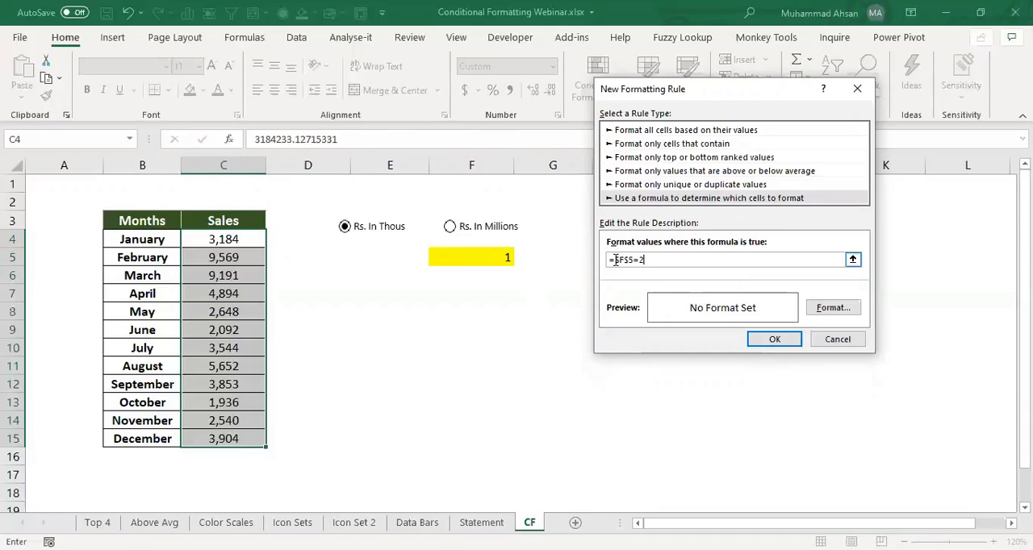
# - Give the second rule the custom number format #,,.00 and apply it to the sales figures
pyautogui.click(825, 313)
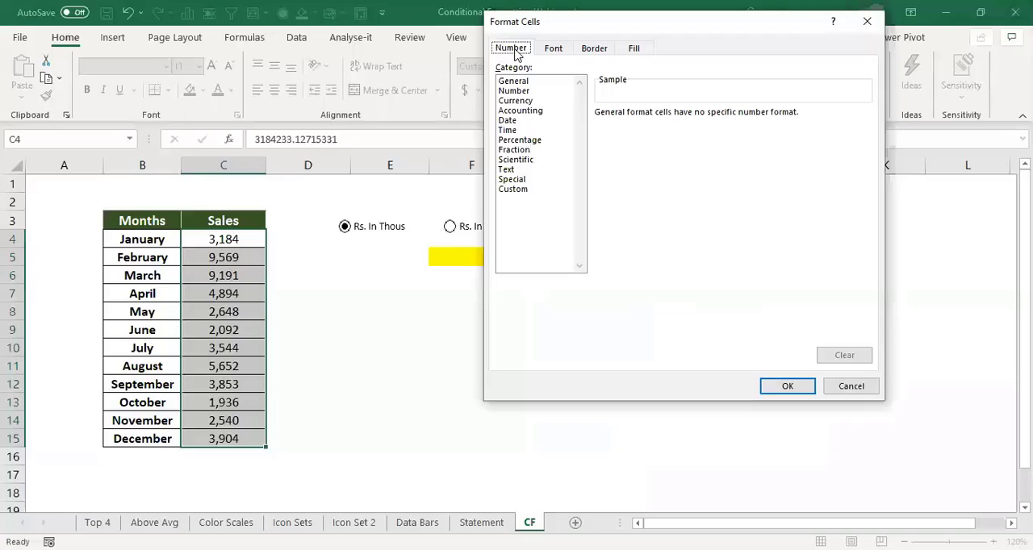
pyautogui.click(517, 189)
pyautogui.moveTo(642, 125); pyautogui.dragTo(596, 123)
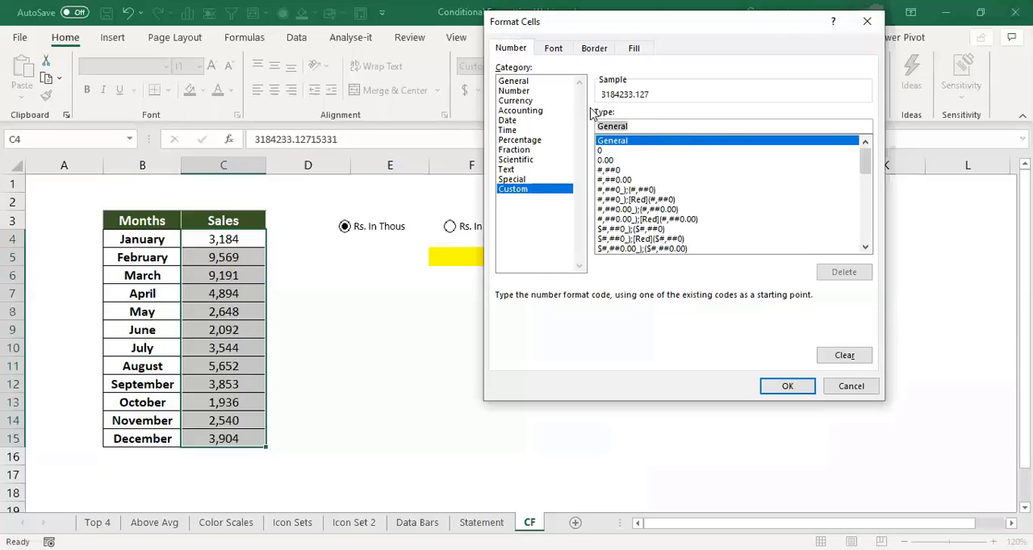
pyautogui.write('#')
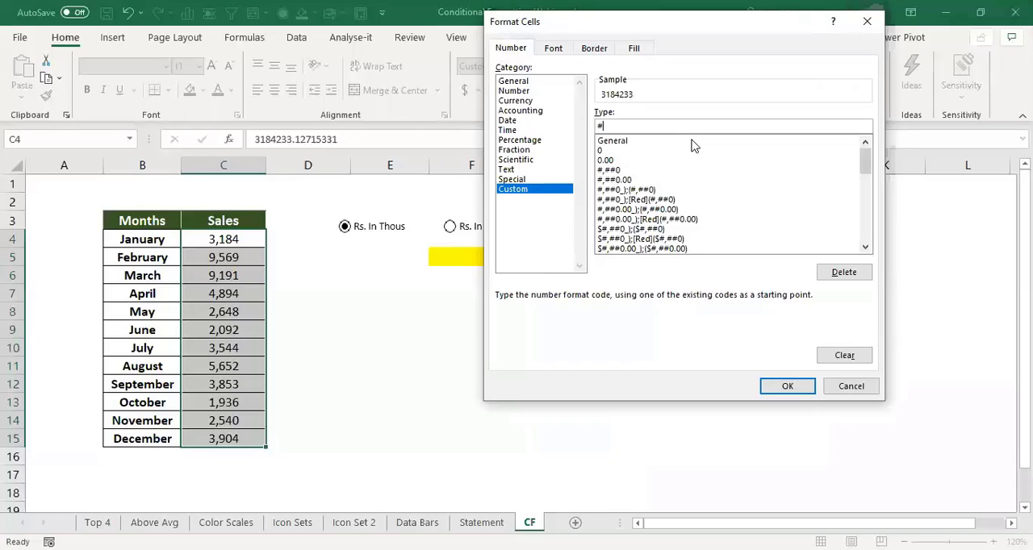
pyautogui.write(',,')
pyautogui.write('.0')
pyautogui.press('BackSpace')
pyautogui.write('00')
pyautogui.click(772, 388)
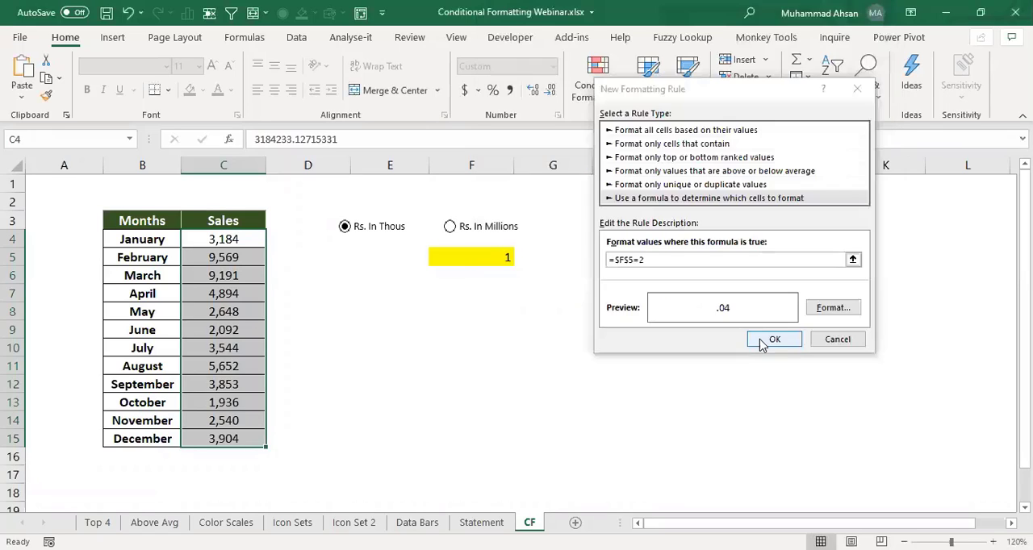
pyautogui.click(763, 343)
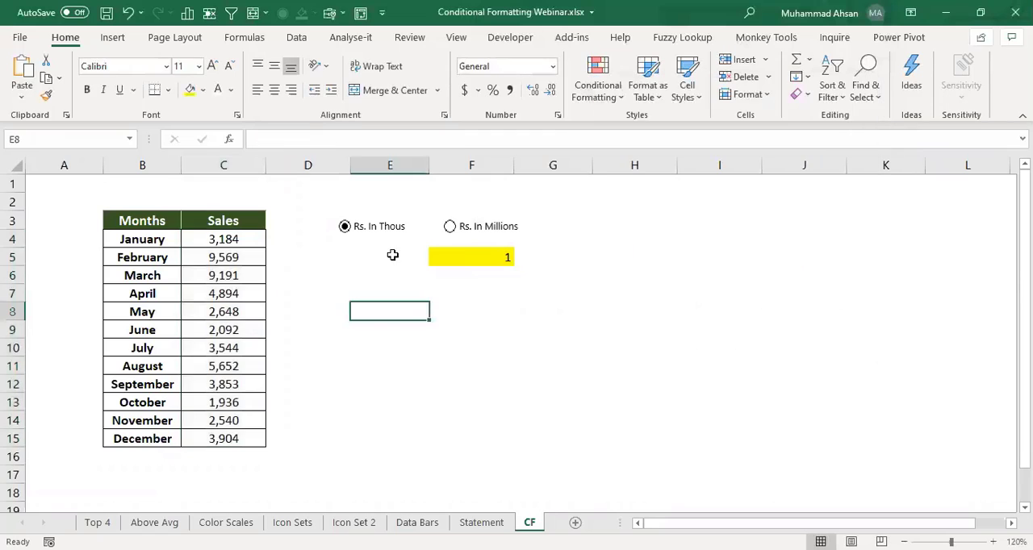
# - Switch to Rs. In Millions and check the Sales column, comparing March's displayed figure with its underlying value
pyautogui.click(454, 229)
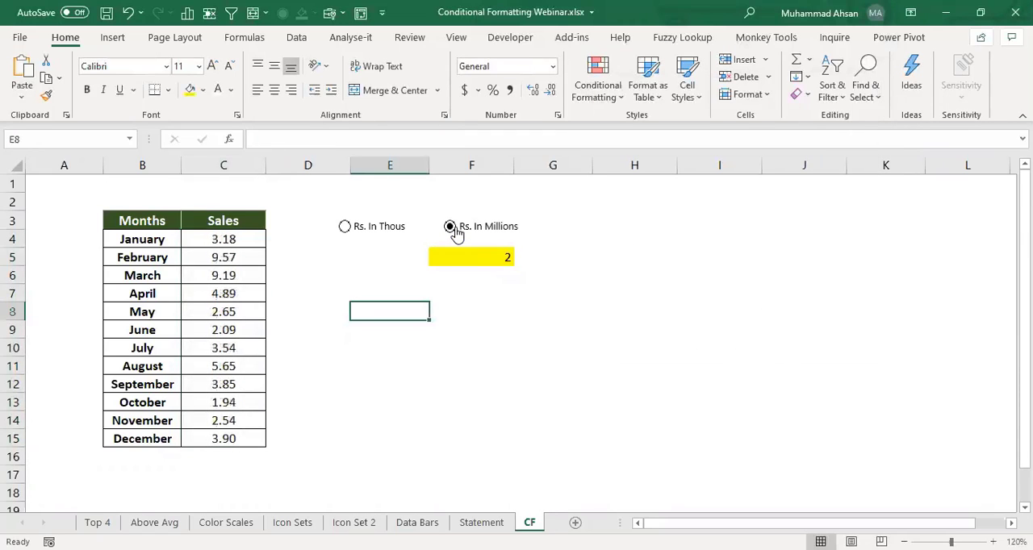
pyautogui.moveTo(248, 239); pyautogui.dragTo(247, 447)
pyautogui.click(247, 275)
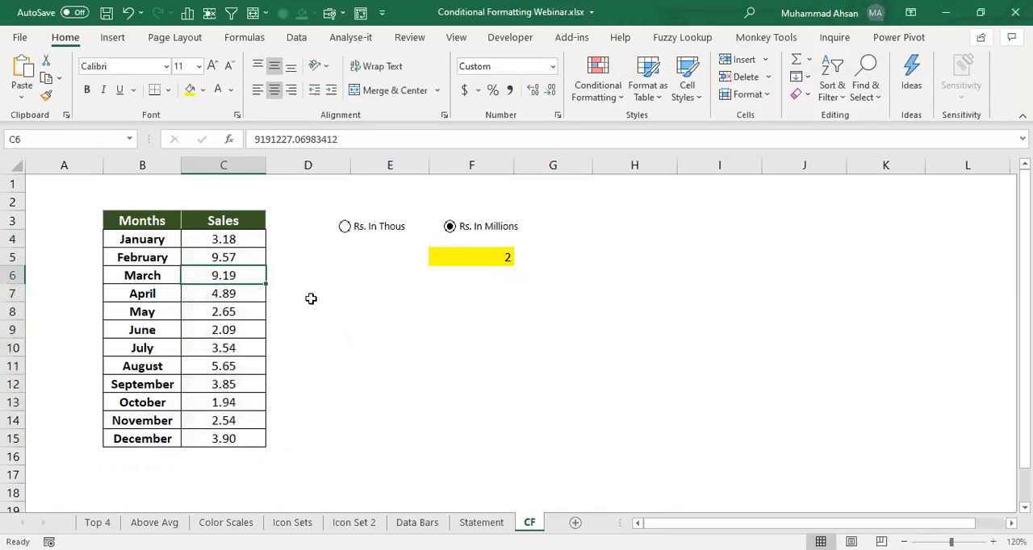
pyautogui.click(150, 279)
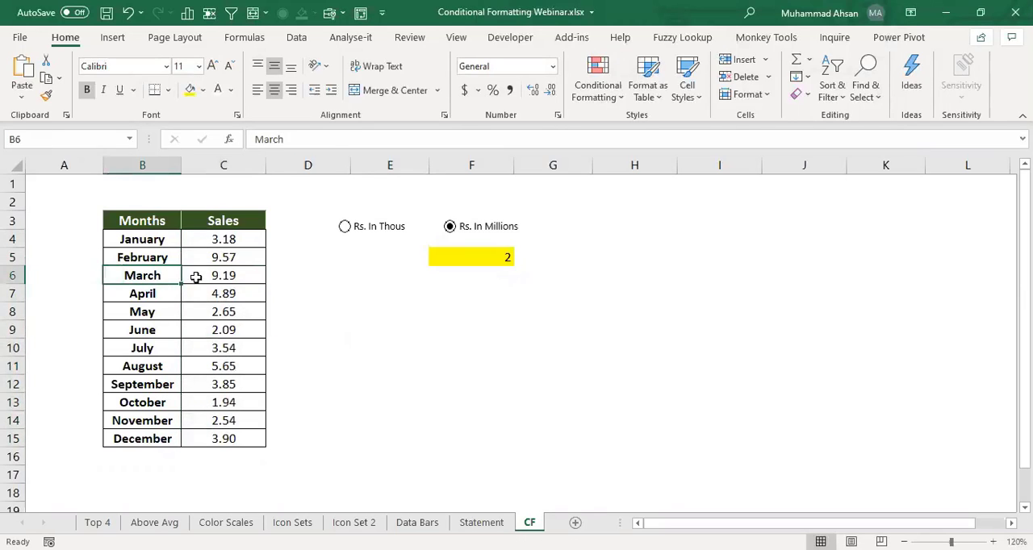
pyautogui.click(202, 275)
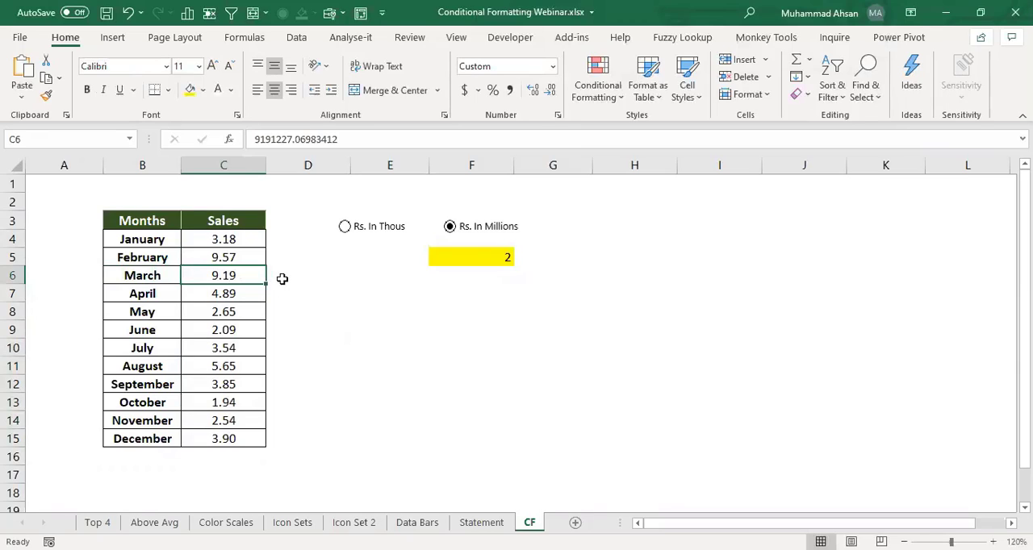
# - Test the number formats by alternating repeatedly between Rs. In Thous and Rs. In Millions, ending on Rs. In Thous
pyautogui.click(346, 229)
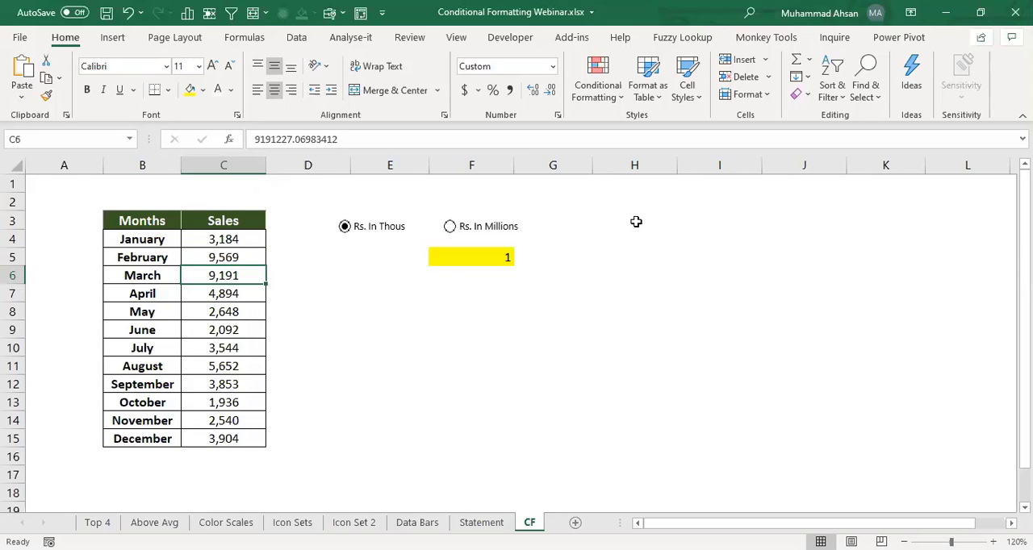
pyautogui.click(502, 230)
pyautogui.click(363, 232)
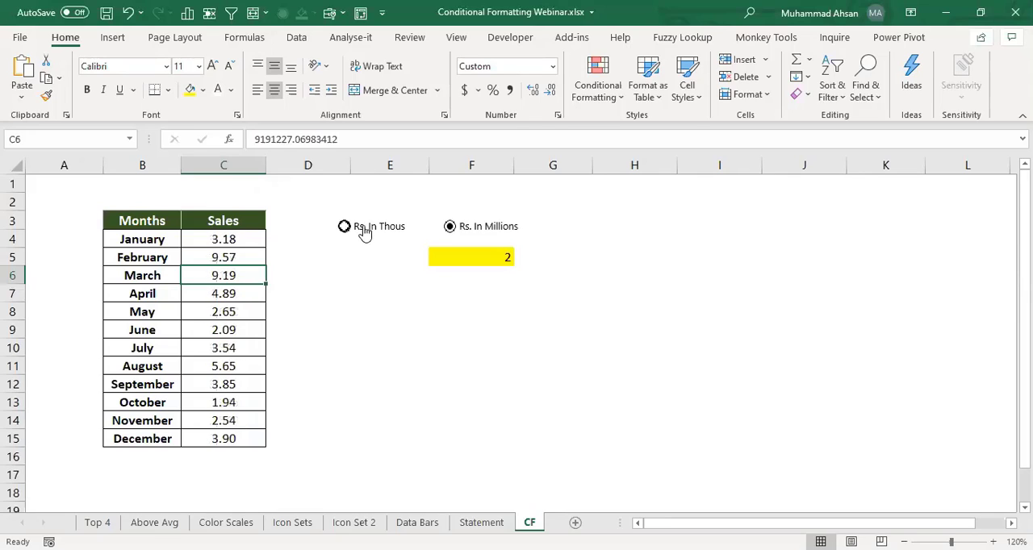
pyautogui.click(463, 233)
pyautogui.click(409, 232)
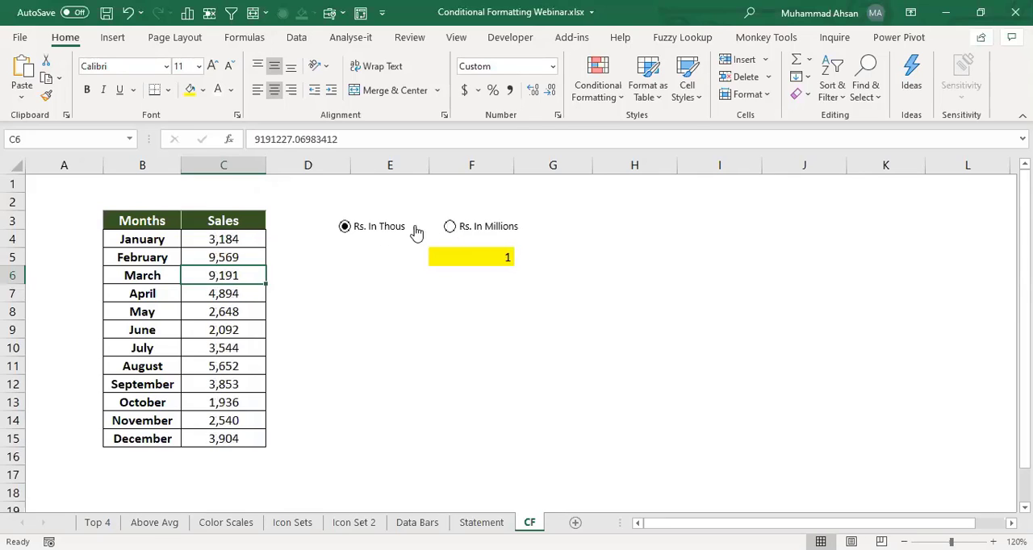
pyautogui.click(456, 227)
pyautogui.click(390, 231)
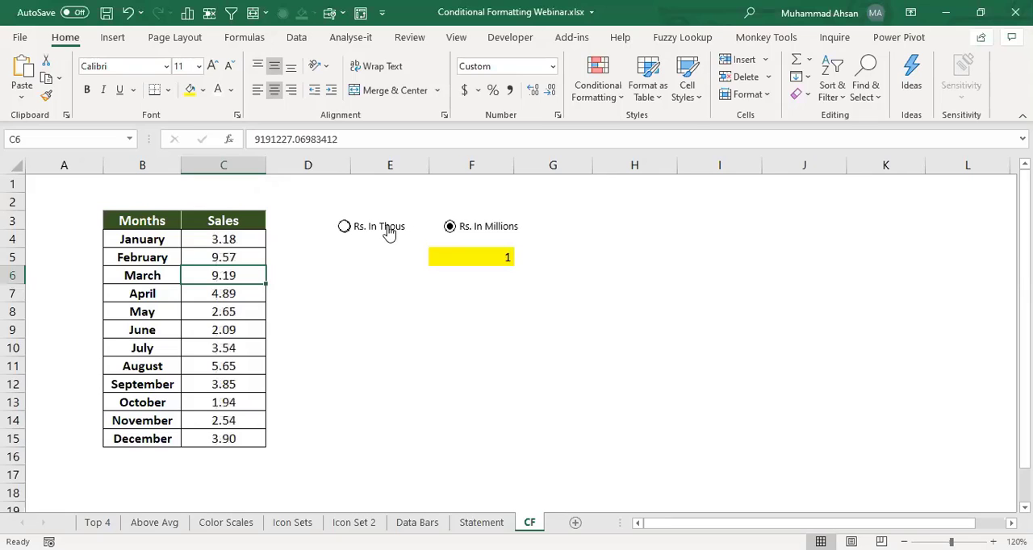
pyautogui.click(451, 229)
pyautogui.click(386, 233)
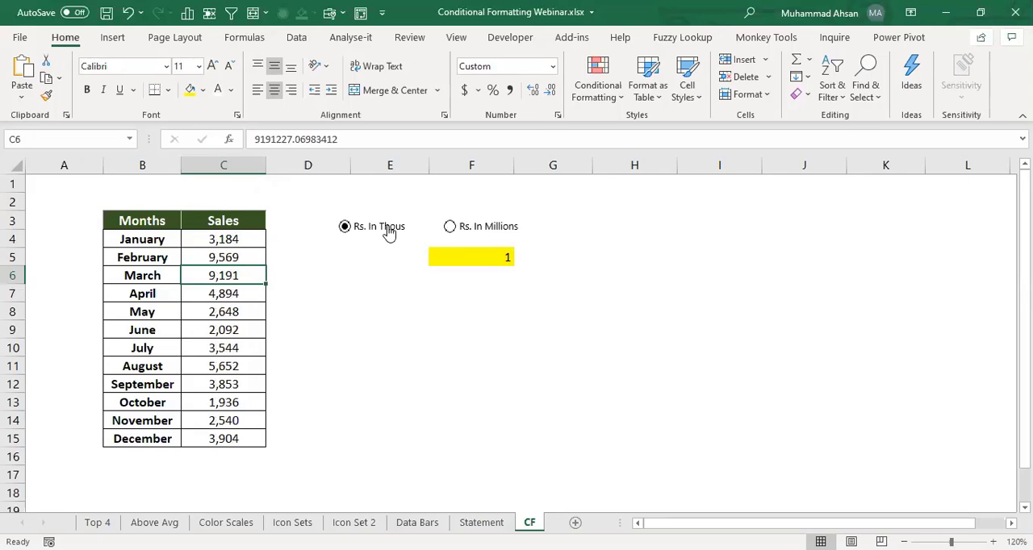